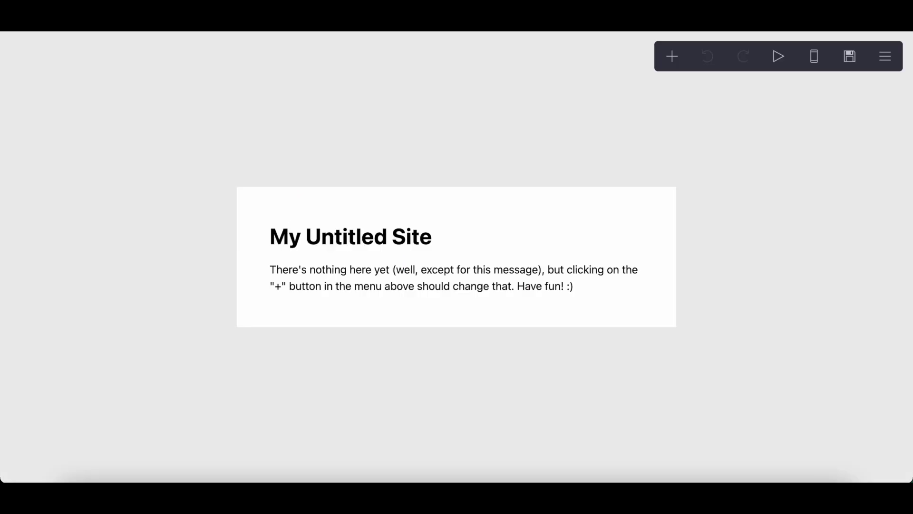
# Set the Carrd page background colour to white (#FFFFFF).
pyautogui.click(886, 56)
pyautogui.click(813, 204)
pyautogui.click(141, 212)
pyautogui.hotkey('ctrl', 'a')
pyautogui.write('#FFFFFF')
# Copy the pink colour #F2D1D9 from the design notes in Google Docs.
pyautogui.hotkey('alt', 'Tab')
pyautogui.scroll(15, 393, 233)
pyautogui.moveTo(242, 230); pyautogui.dragTo(384, 229)
pyautogui.hotkey('ctrl', 'c')
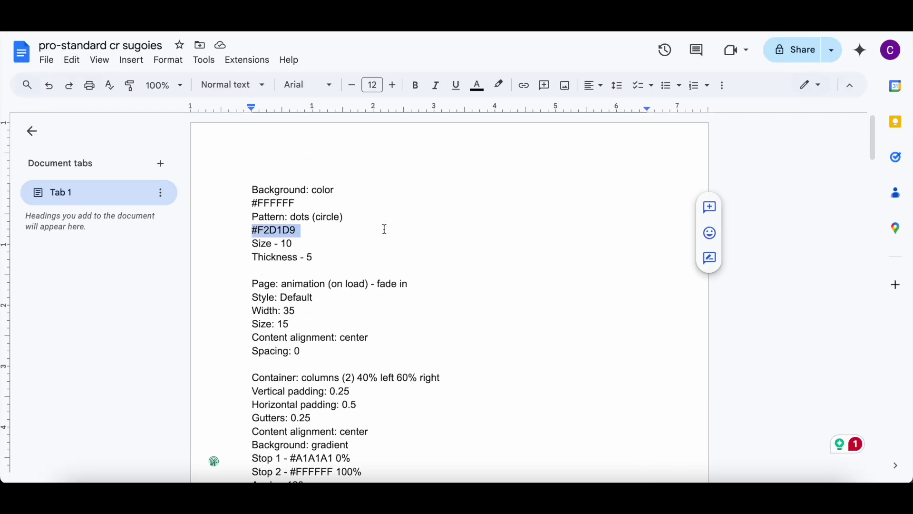
pyautogui.hotkey('alt', 'Tab')
# Back in Carrd, open the background Pattern list and scroll through its options.
pyautogui.click(91, 138)
pyautogui.click(98, 314)
pyautogui.scroll(-3, 100, 327)
pyautogui.scroll(-15, 100, 327)
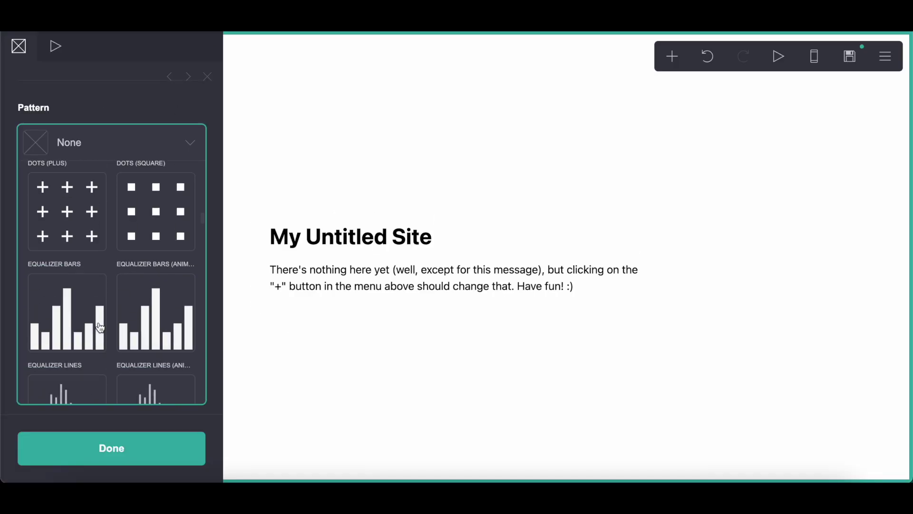
# Apply the Dots (Circle) background pattern in #F2D1D9 with size 10 and thickness 5.
pyautogui.click(129, 278)
pyautogui.click(47, 238)
pyautogui.moveTo(141, 209); pyautogui.dragTo(2, 209)
pyautogui.hotkey('ctrl', 'v')
pyautogui.press('Return')
pyautogui.click(198, 271)
pyautogui.write('10')
pyautogui.press('Return')
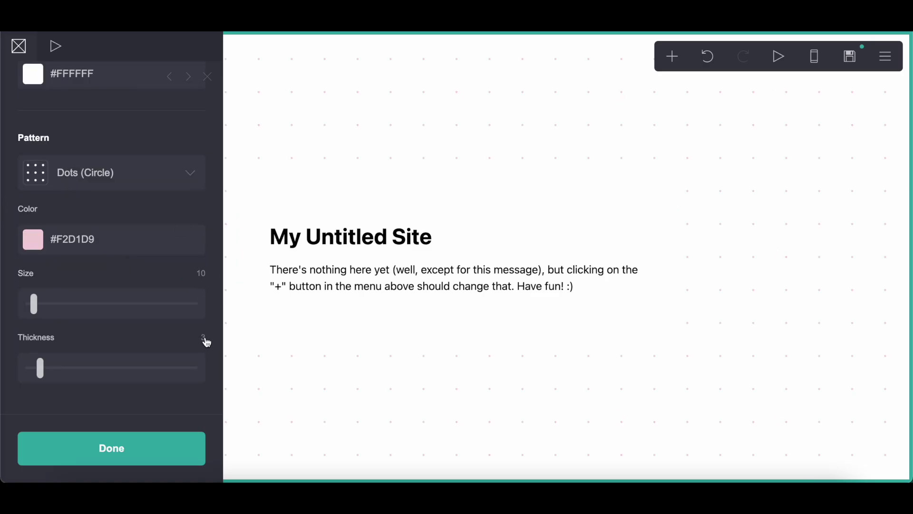
pyautogui.write('5')
pyautogui.press('Return')
# Set the page's on-load animation to Fade In.
pyautogui.click(897, 69)
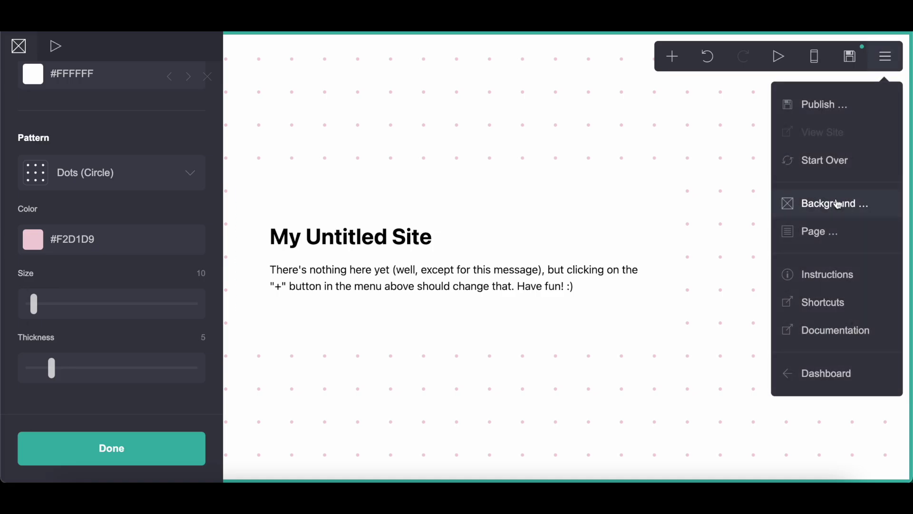
pyautogui.click(801, 231)
pyautogui.click(57, 46)
pyautogui.click(60, 223)
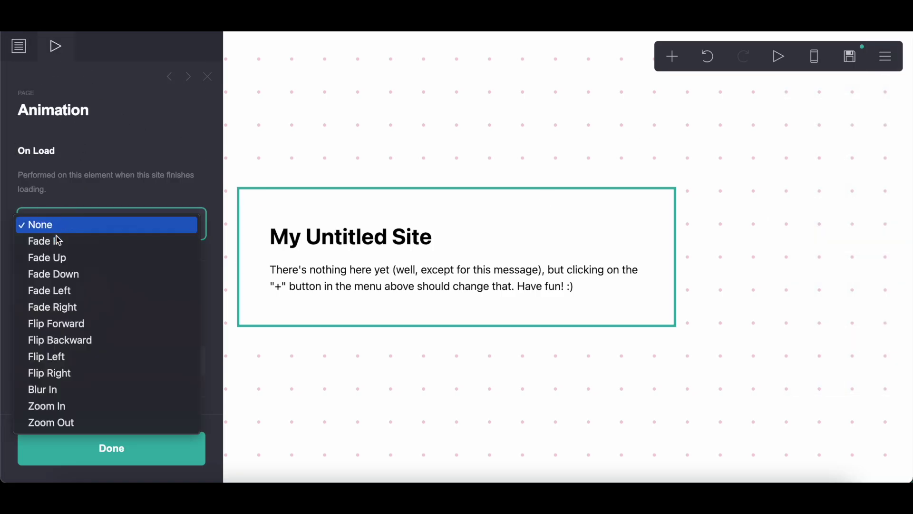
pyautogui.click(53, 238)
pyautogui.click(19, 46)
# Give the Box page width 30, base size 15, centred alignment and spacing 0.
pyautogui.click(208, 311)
pyautogui.write('30')
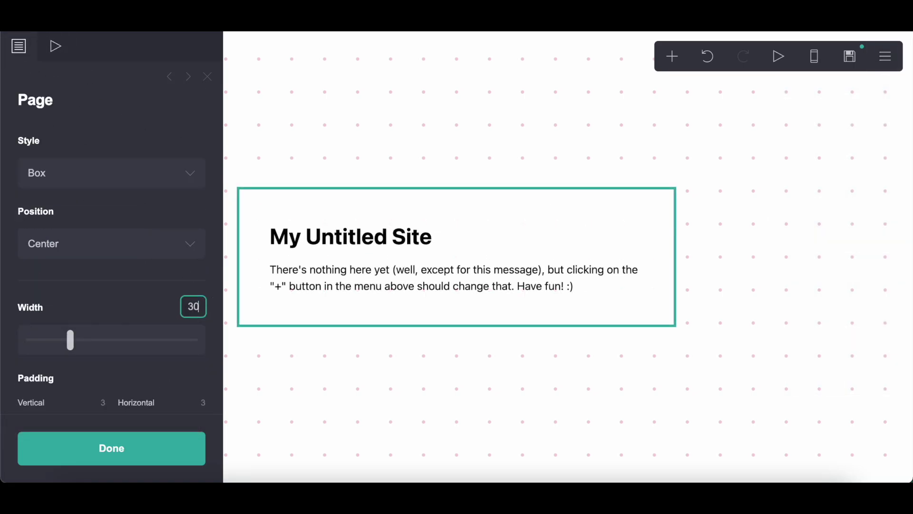
pyautogui.click(119, 172)
pyautogui.click(118, 170)
pyautogui.scroll(-5, 190, 208)
pyautogui.write('15')
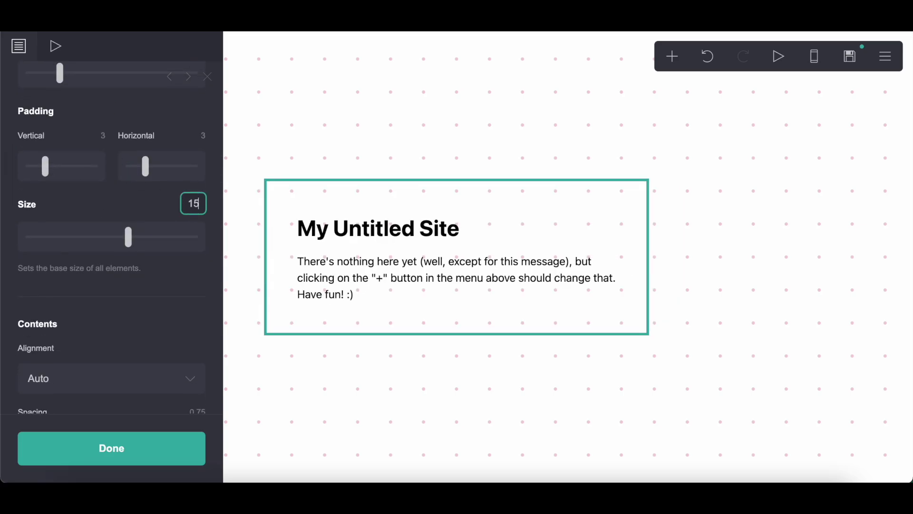
pyautogui.press('Return')
pyautogui.click(92, 376)
pyautogui.click(91, 413)
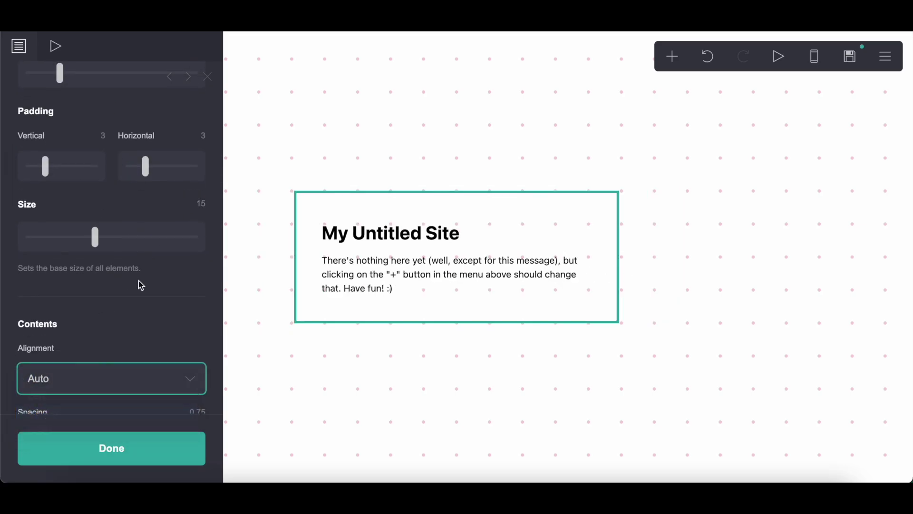
pyautogui.scroll(-4, 138, 284)
pyautogui.moveTo(50, 275); pyautogui.dragTo(29, 276)
# Delete the starter title and paragraph, then add a Columns container with a 60% left column.
pyautogui.click(454, 238)
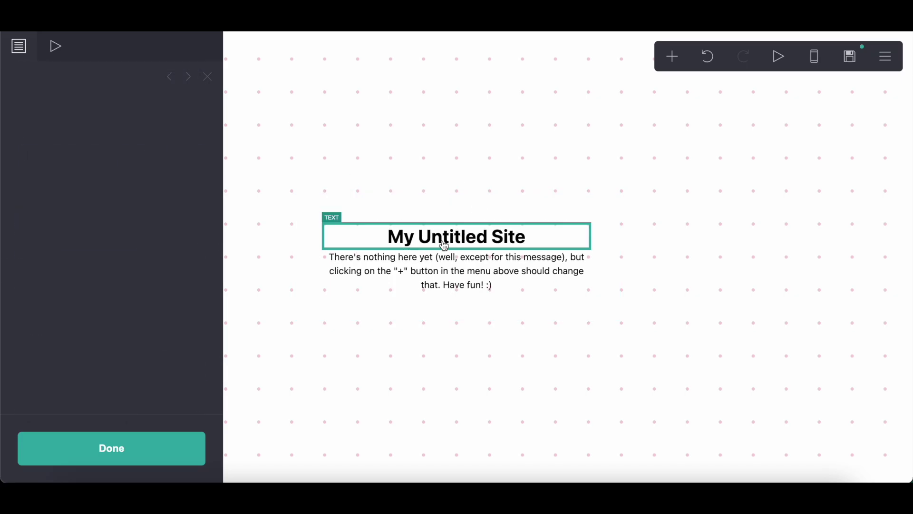
pyautogui.click(59, 447)
pyautogui.click(673, 56)
pyautogui.click(535, 356)
pyautogui.click(80, 174)
pyautogui.click(76, 190)
pyautogui.doubleClick(47, 338)
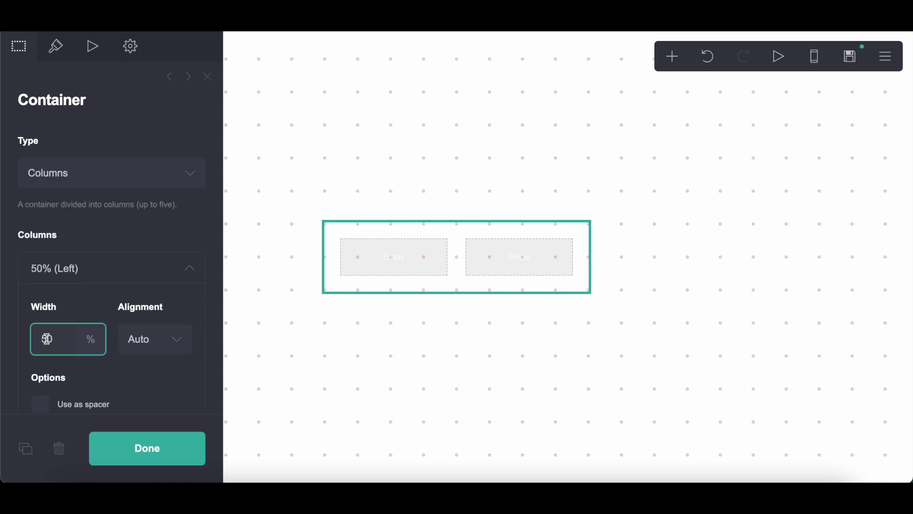
pyautogui.write('60')
# Set container padding 0.25 by 0.5, gutters 0.25, and vertically centred contents.
pyautogui.click(58, 52)
pyautogui.click(200, 245)
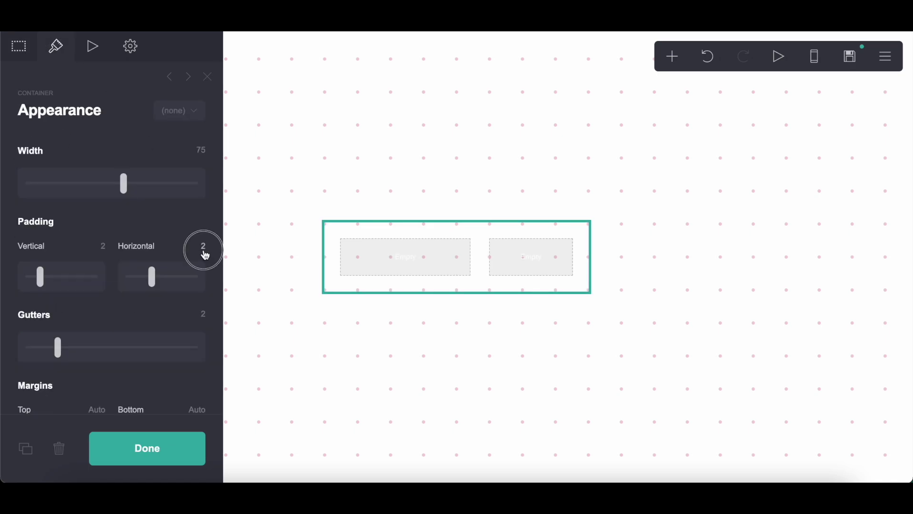
pyautogui.click(100, 245)
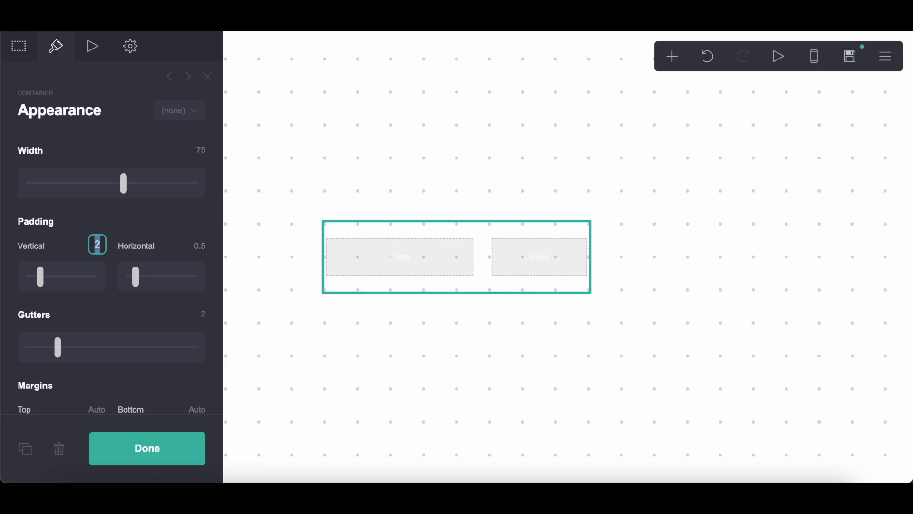
pyautogui.write('.25')
pyautogui.click(194, 315)
pyautogui.press('Return')
pyautogui.scroll(-8, 151, 318)
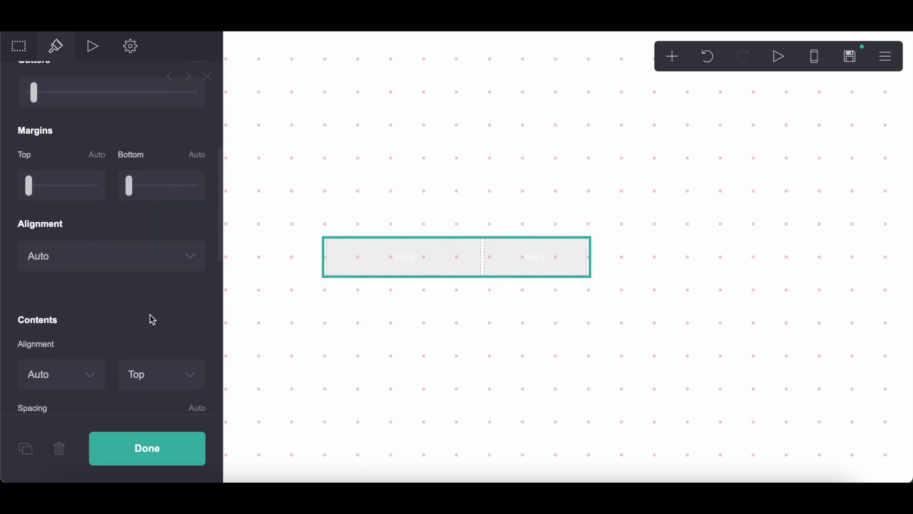
pyautogui.click(155, 257)
pyautogui.click(151, 274)
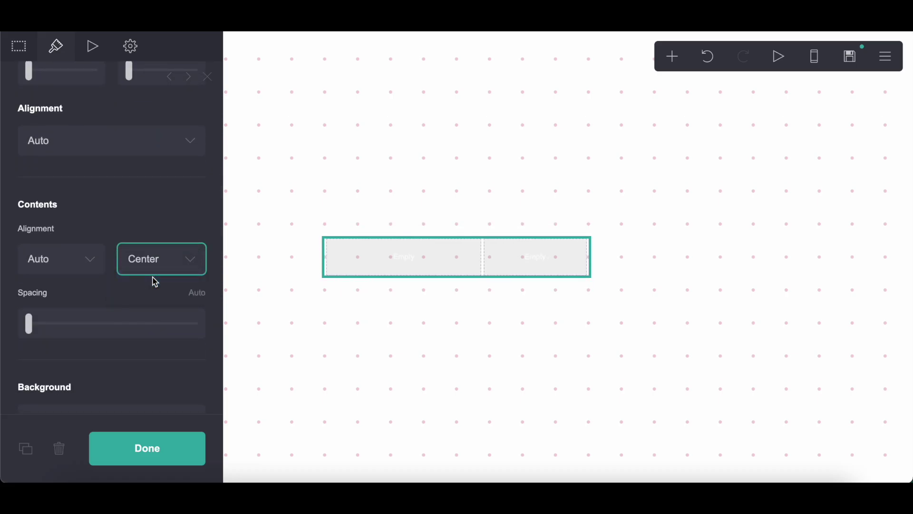
pyautogui.scroll(-5, 153, 281)
# Give the container a 180° gradient from #A1A1A1 at 0% to white at 100%.
pyautogui.click(140, 243)
pyautogui.click(138, 270)
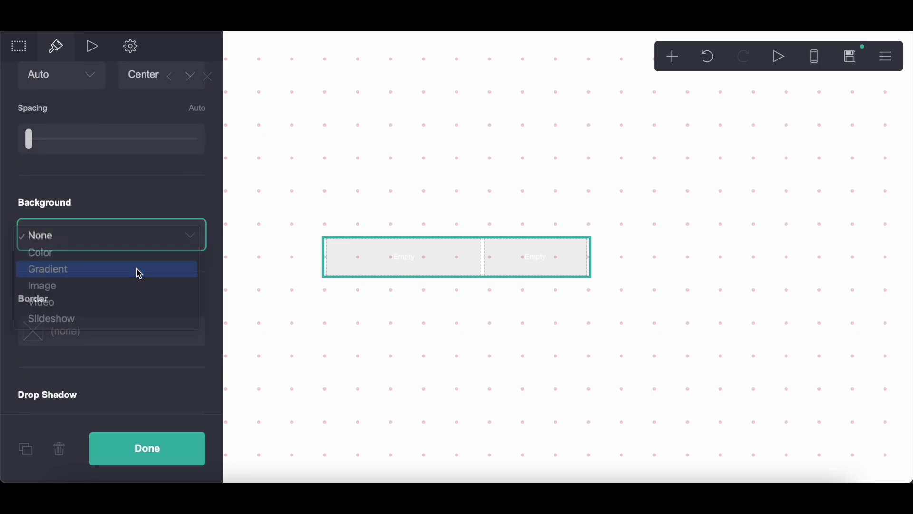
pyautogui.click(59, 235)
pyautogui.write('A1A1A1')
pyautogui.click(161, 209)
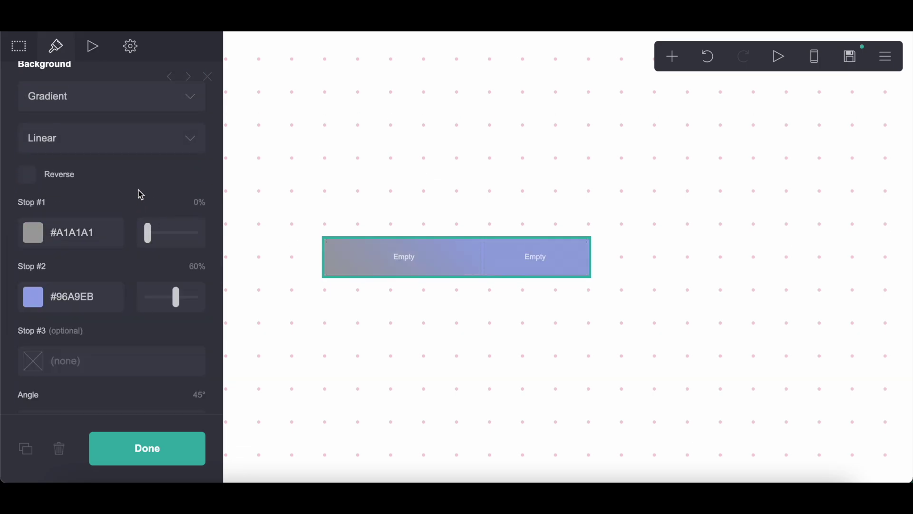
pyautogui.scroll(-1, 129, 224)
pyautogui.click(116, 253)
pyautogui.click(50, 292)
pyautogui.click(106, 241)
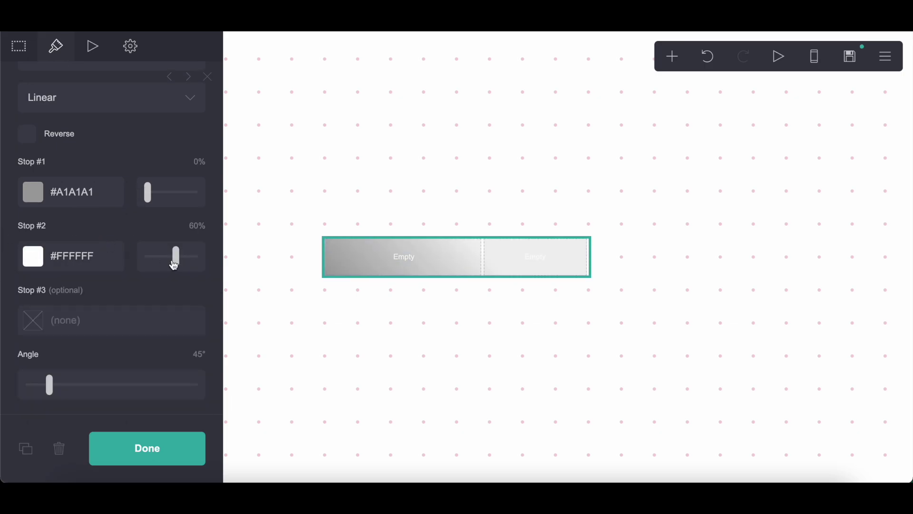
pyautogui.moveTo(174, 263); pyautogui.dragTo(195, 257)
pyautogui.click(199, 354)
pyautogui.write('180')
pyautogui.press('Return')
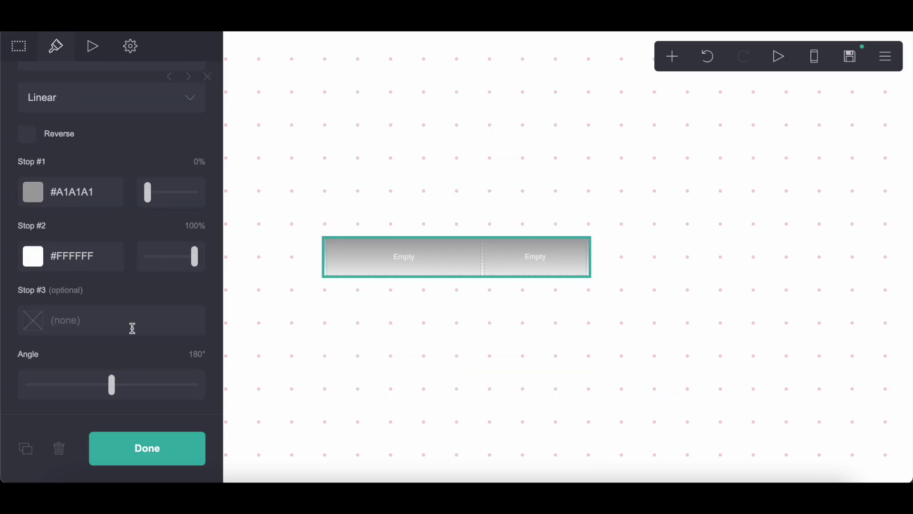
# Set the mobile layout to Manual with Default, and add a #808080 border.
pyautogui.scroll(-8, 131, 327)
pyautogui.click(185, 339)
pyautogui.scroll(-3, 186, 338)
pyautogui.click(47, 251)
pyautogui.click(46, 242)
pyautogui.scroll(5, 46, 246)
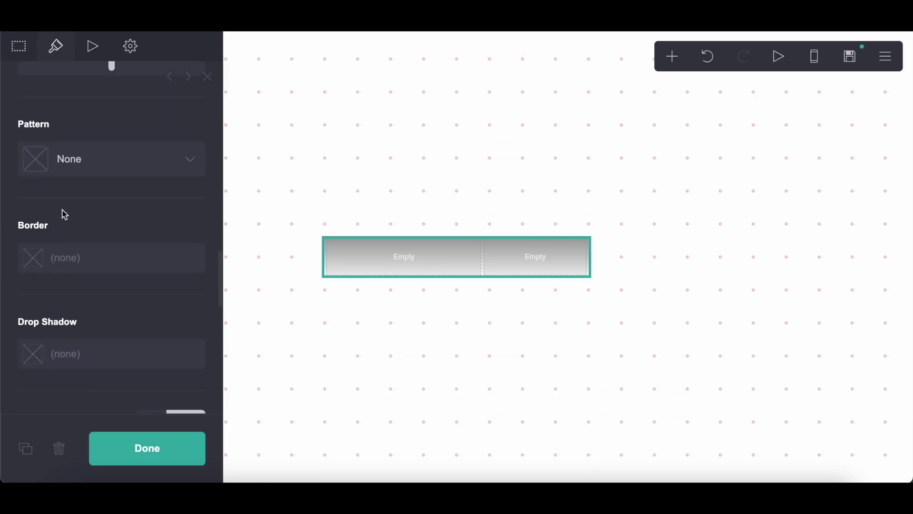
pyautogui.click(68, 248)
pyautogui.write('#80808')
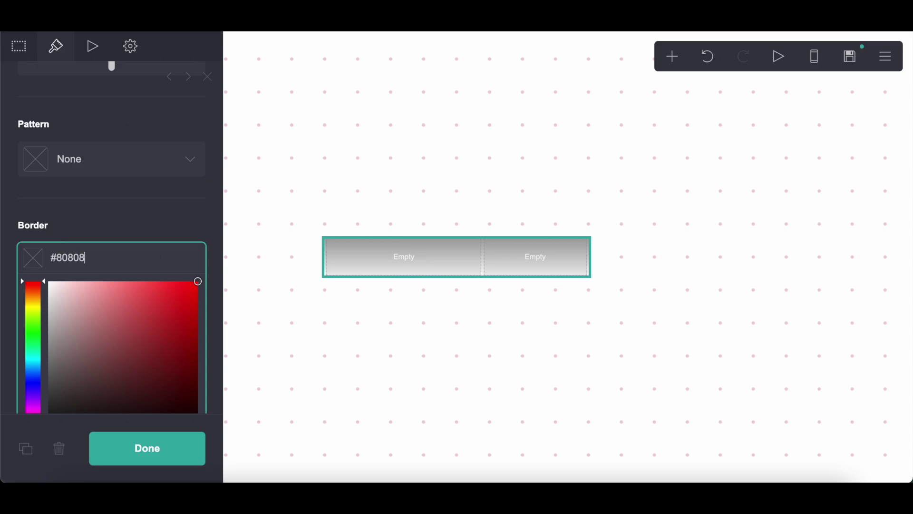
pyautogui.write('0')
pyautogui.click(80, 239)
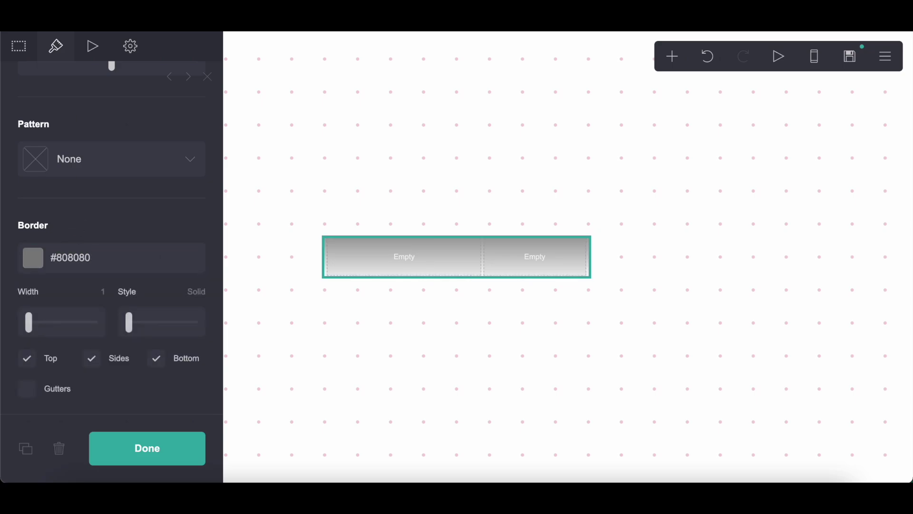
# Copy the line 'my status: online' from the design notes document.
pyautogui.hotkey('alt', 'Tab')
pyautogui.scroll(-5, 332, 179)
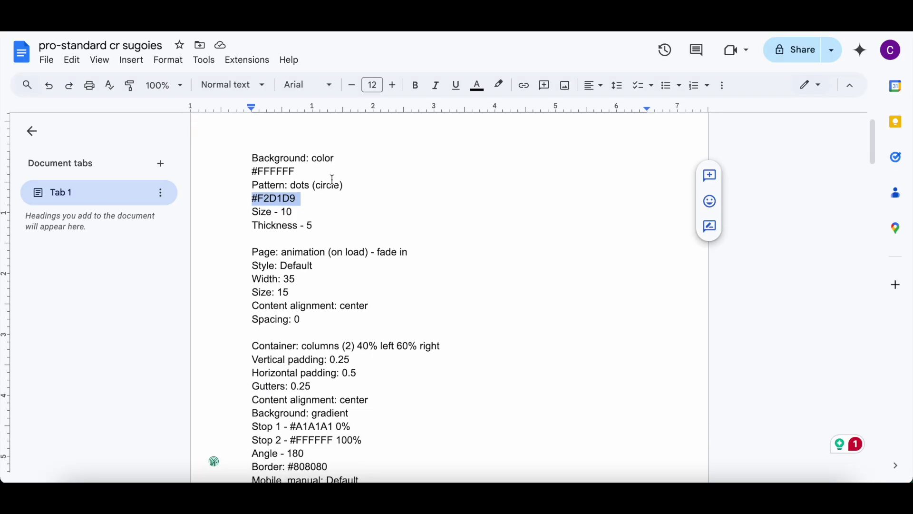
pyautogui.scroll(-5, 332, 179)
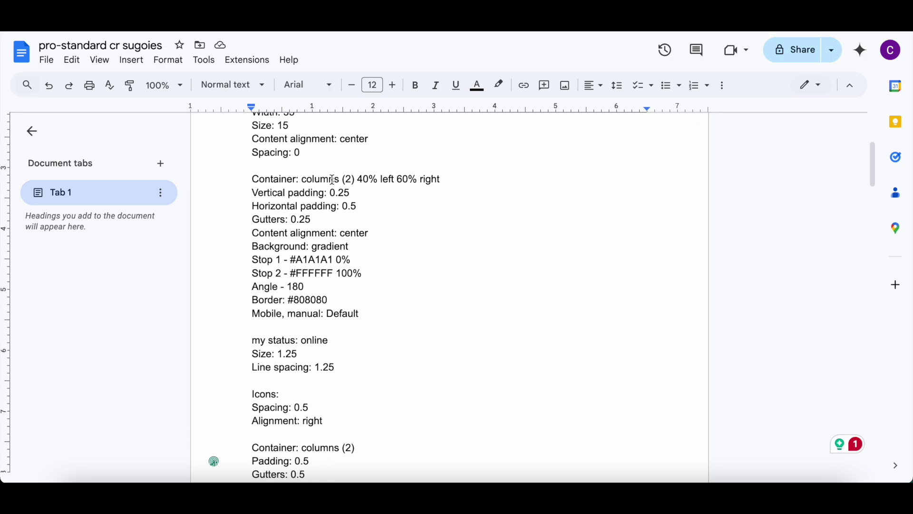
pyautogui.moveTo(246, 296); pyautogui.dragTo(450, 296)
pyautogui.hotkey('ctrl', 'c')
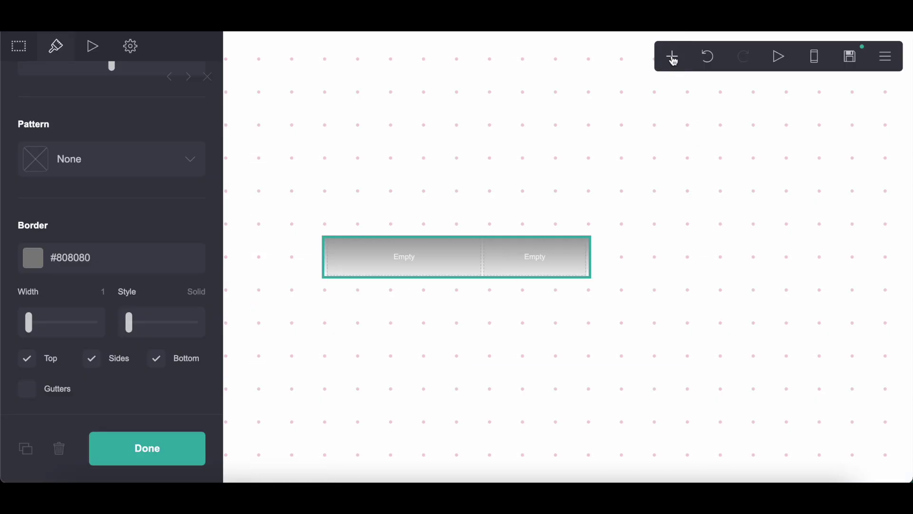
# Add a text element to the left column containing the pasted 'my status: online' line.
pyautogui.click(672, 57)
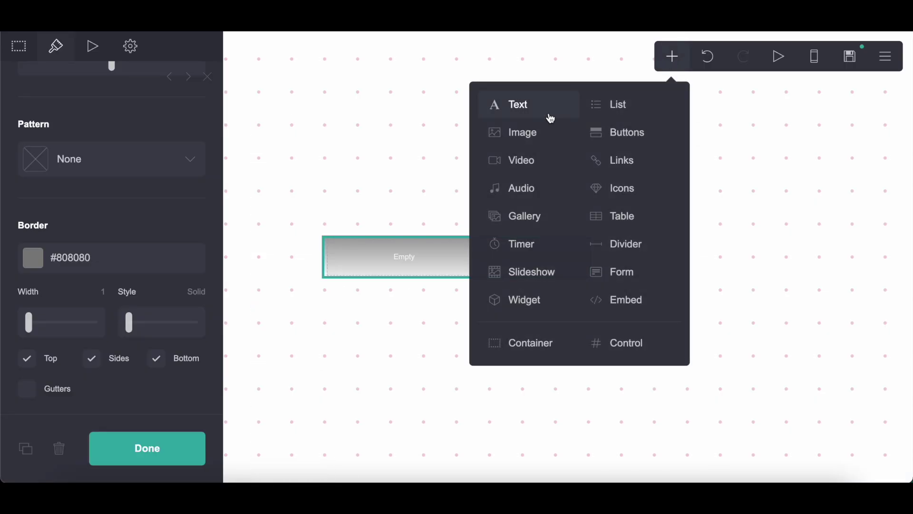
pyautogui.click(523, 106)
pyautogui.moveTo(29, 149); pyautogui.dragTo(132, 153)
pyautogui.hotkey('ctrl', 'v')
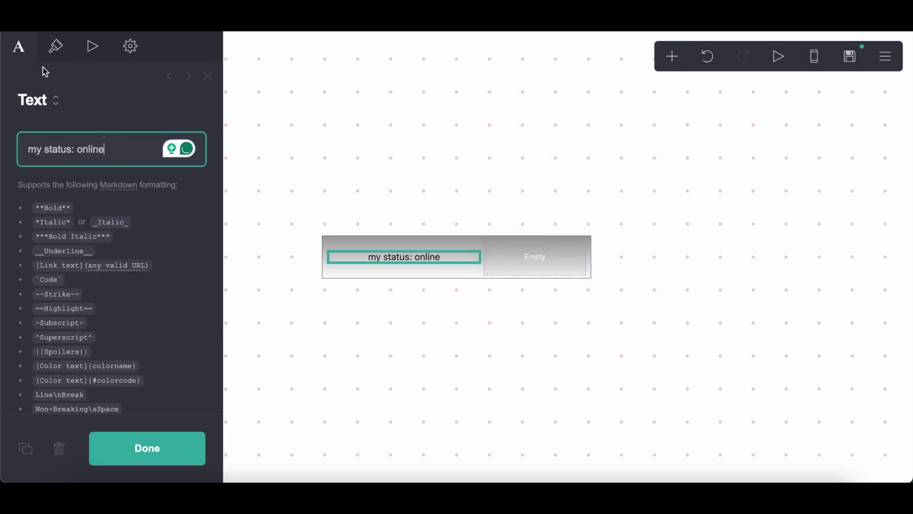
# Set the status text size to 1.25 and line spacing to 1.25.
pyautogui.click(55, 48)
pyautogui.write('1.25')
pyautogui.press('Return')
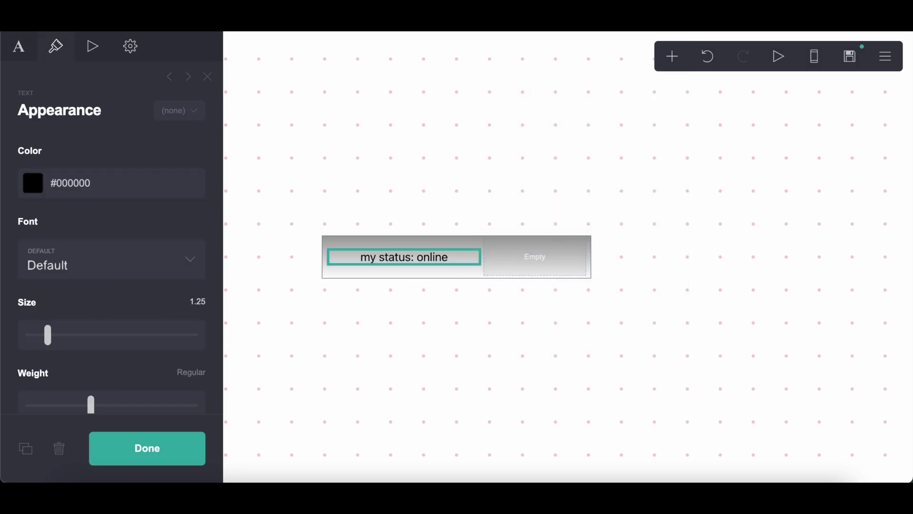
pyautogui.scroll(-5, 208, 251)
pyautogui.write('1.25')
pyautogui.press('Return')
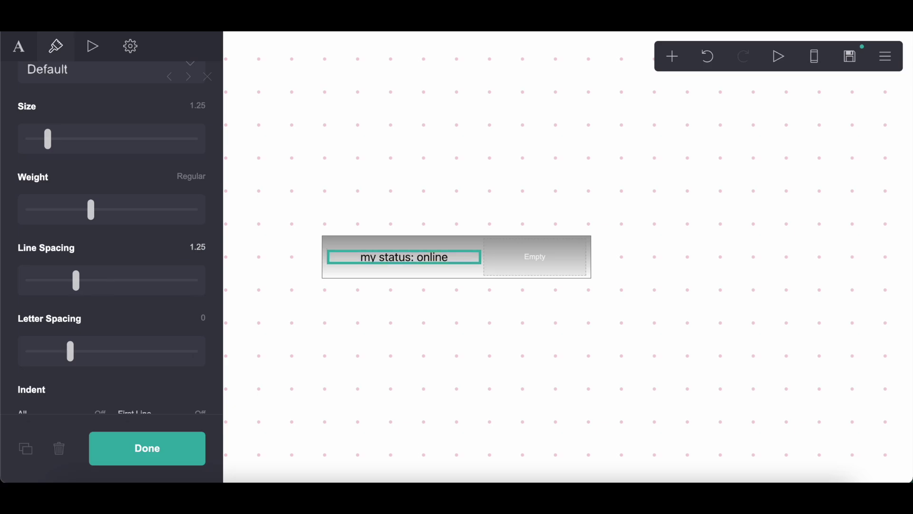
pyautogui.click(673, 58)
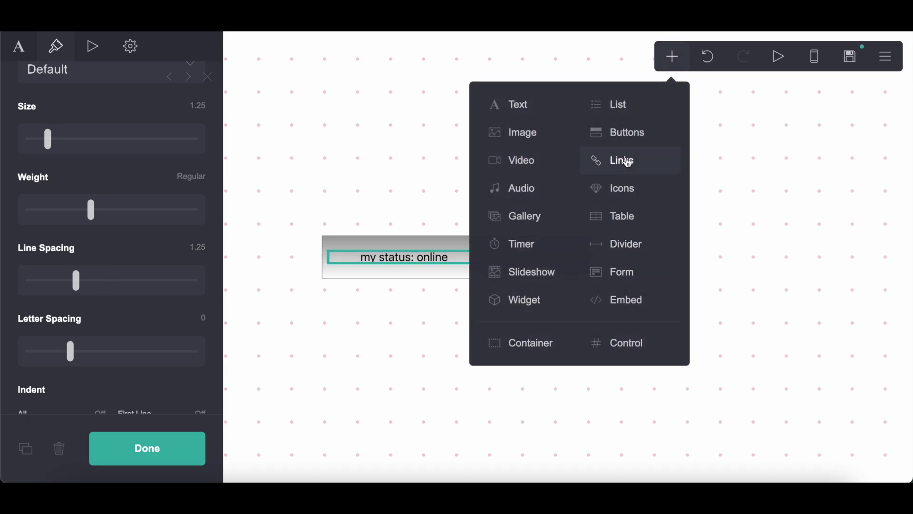
# Add an icons element with three icons beside the status text.
pyautogui.click(630, 195)
pyautogui.moveTo(428, 267); pyautogui.dragTo(515, 269)
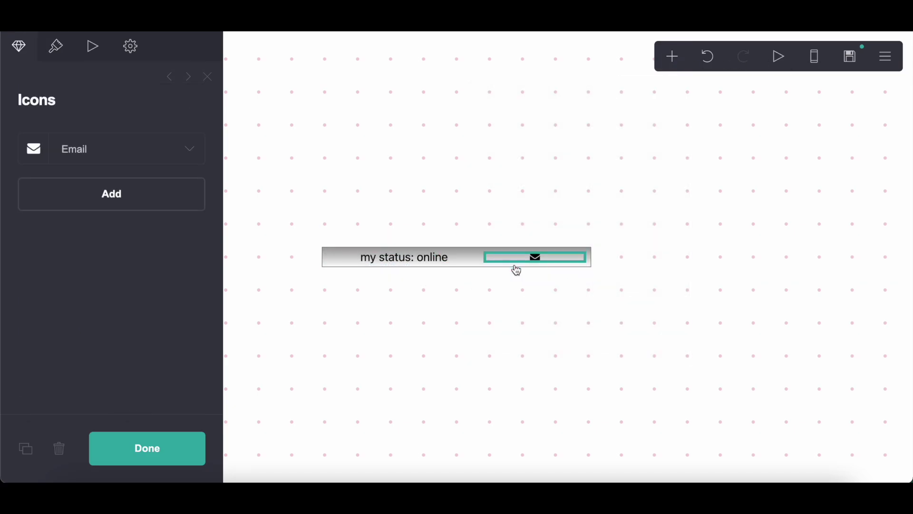
pyautogui.click(111, 198)
pyautogui.click(107, 235)
# Set icon spacing to 0.5, align the icons right, and preview the card.
pyautogui.click(56, 46)
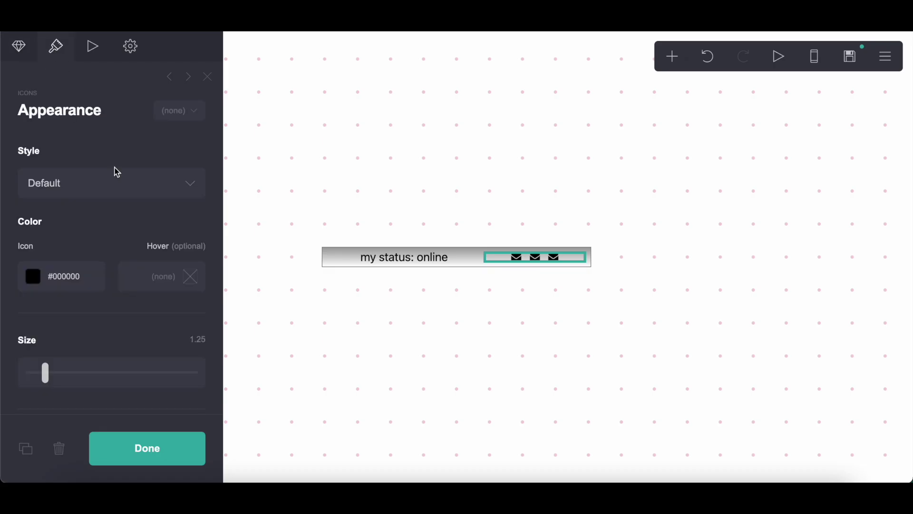
pyautogui.scroll(-5, 135, 322)
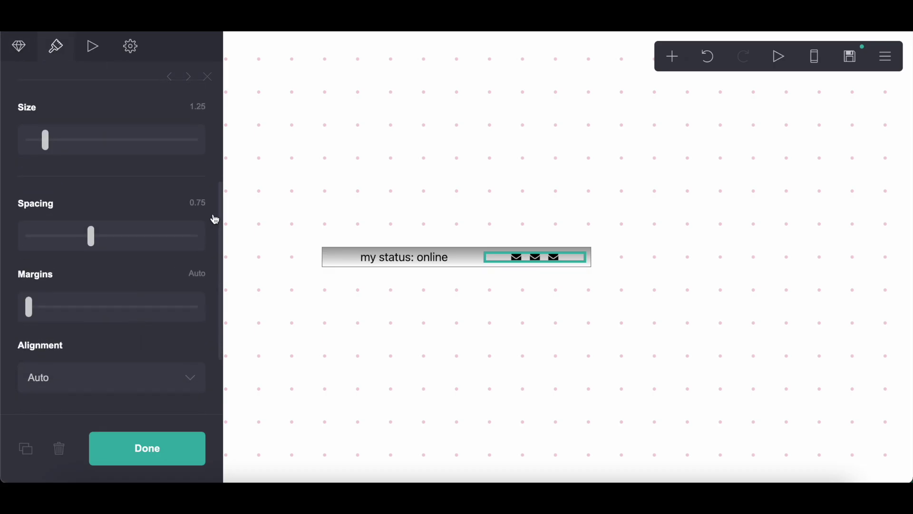
pyautogui.write('0.5')
pyautogui.press('Return')
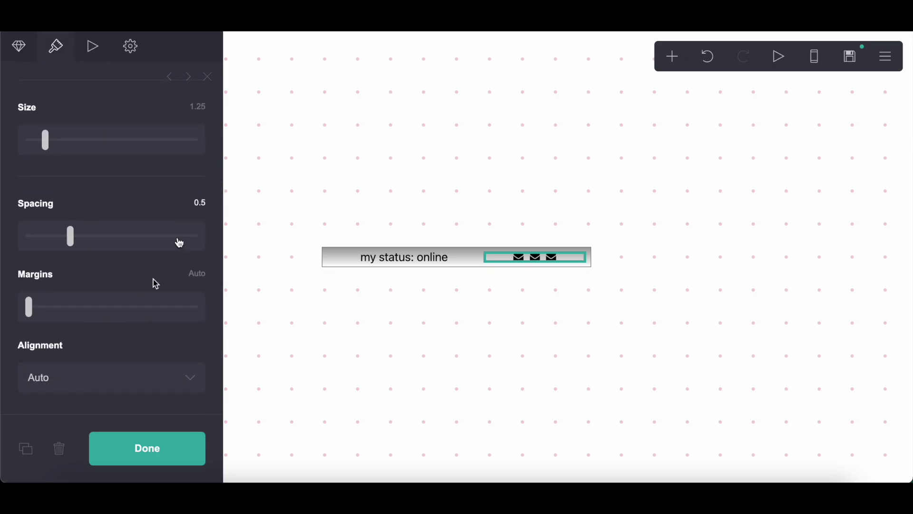
pyautogui.click(76, 390)
pyautogui.click(70, 429)
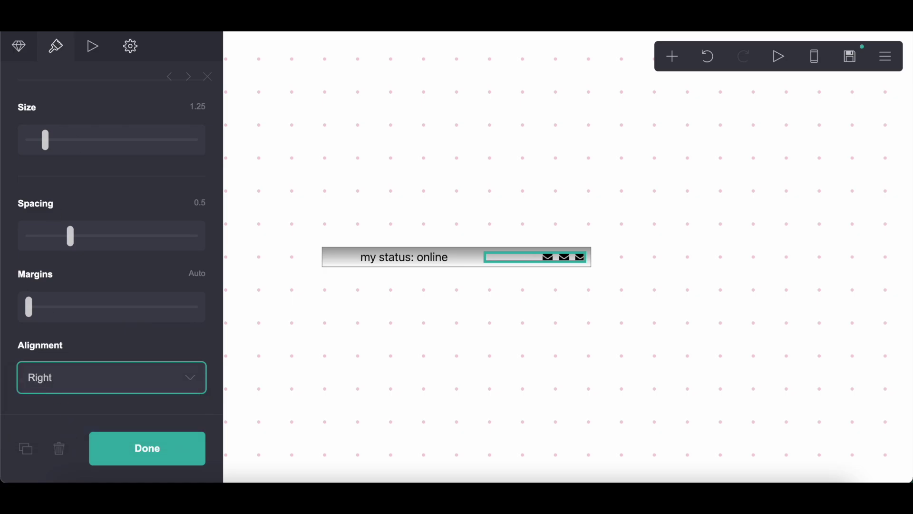
pyautogui.click(93, 46)
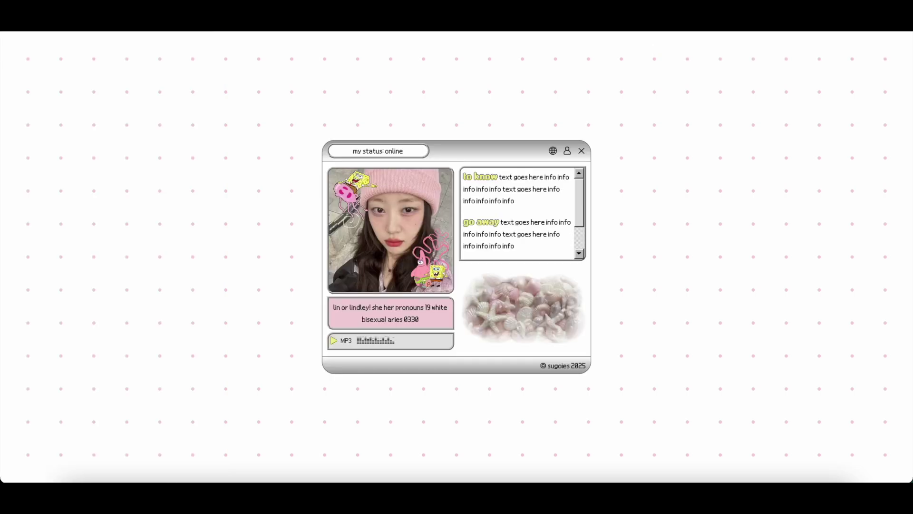
pyautogui.press('Escape')
# Make the first icon a Globe and the second User (Alt).
pyautogui.click(15, 58)
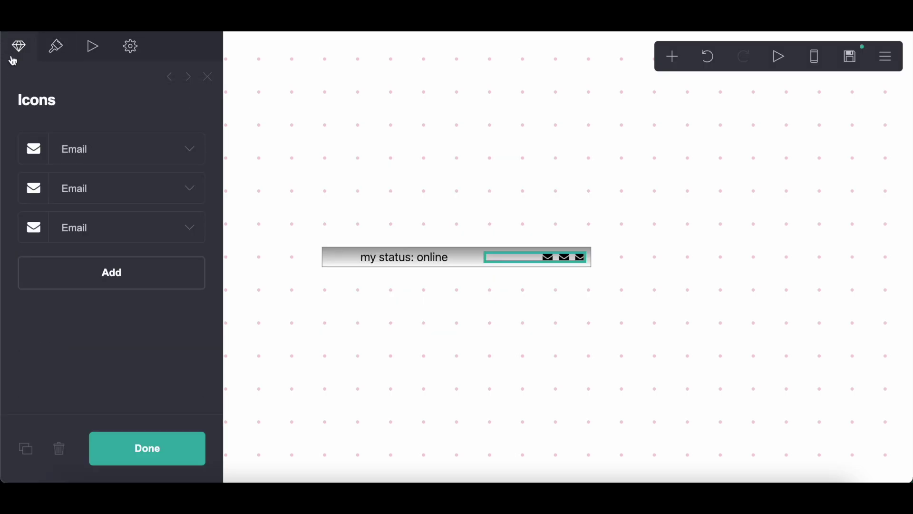
pyautogui.click(93, 144)
pyautogui.click(87, 228)
pyautogui.scroll(-5, 86, 230)
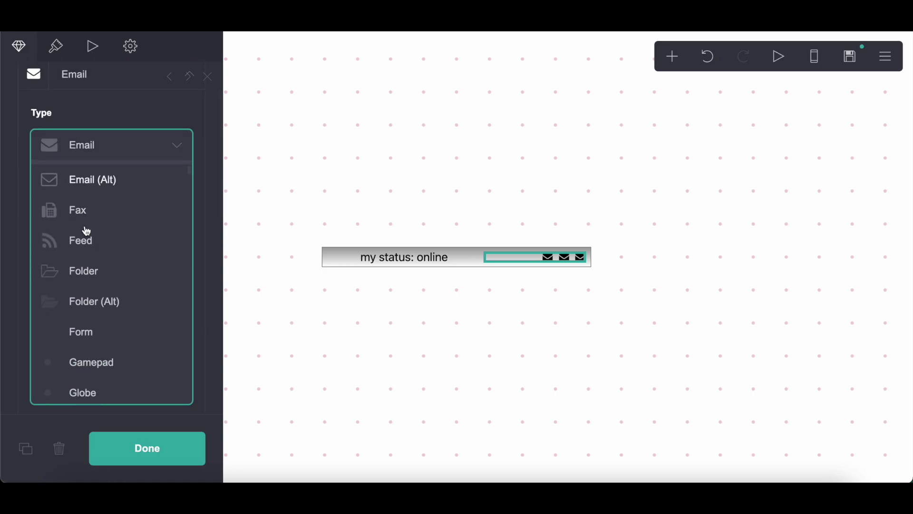
pyautogui.click(94, 342)
pyautogui.click(93, 90)
pyautogui.click(94, 190)
pyautogui.click(94, 264)
pyautogui.scroll(-20, 92, 265)
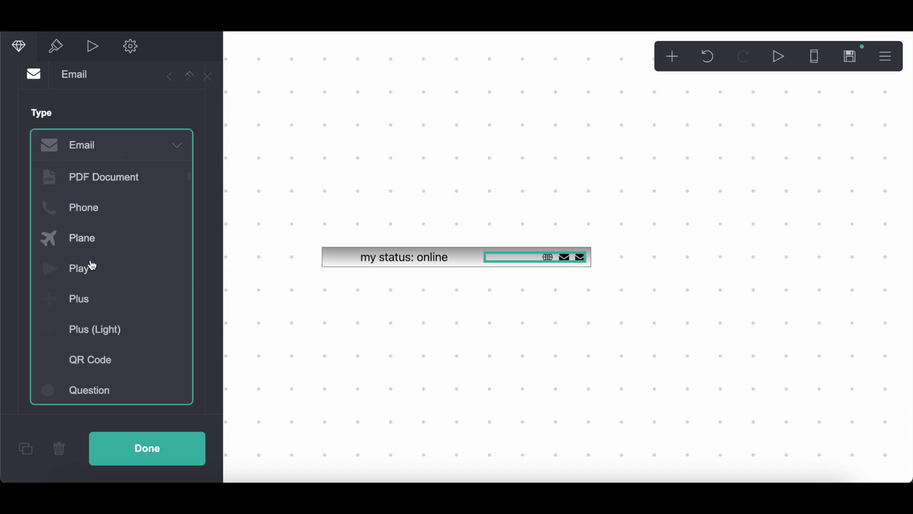
pyautogui.scroll(10, 92, 265)
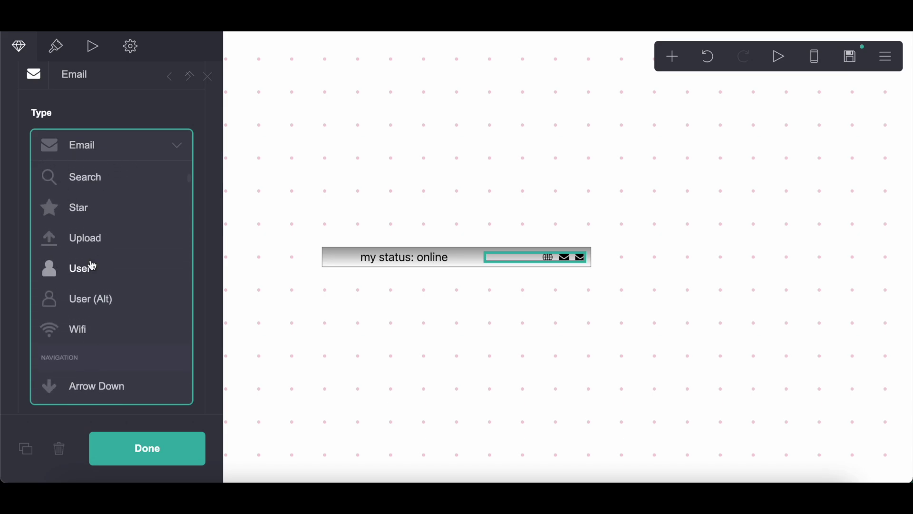
pyautogui.click(93, 300)
pyautogui.click(86, 96)
# Make the third icon a Cancel (Light) cross.
pyautogui.click(101, 227)
pyautogui.click(90, 298)
pyautogui.scroll(-5, 90, 300)
pyautogui.scroll(8, 92, 303)
pyautogui.scroll(8, 90, 300)
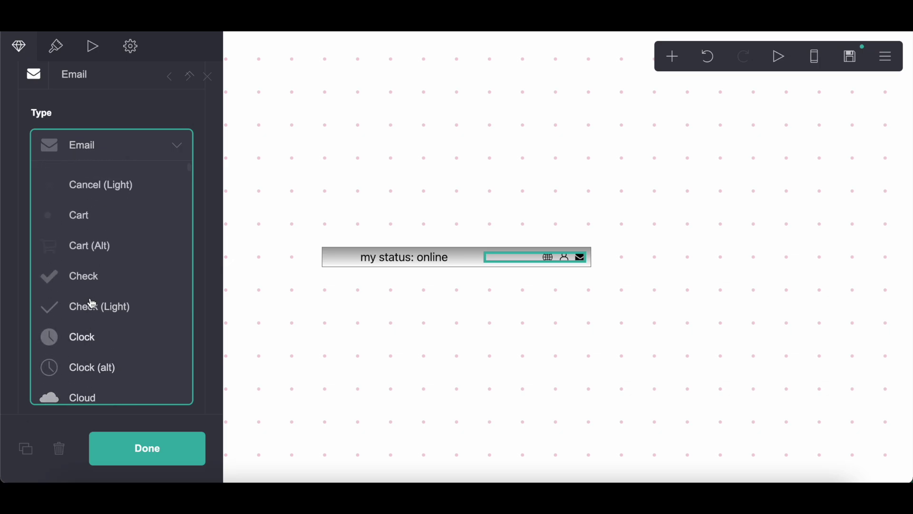
pyautogui.click(101, 270)
# Add a two-column Columns container beneath the status bar and edit its vertical padding.
pyautogui.click(672, 56)
pyautogui.click(505, 343)
pyautogui.click(55, 172)
pyautogui.click(59, 190)
pyautogui.click(89, 248)
# Set the two-column container's gutters to 0.5.
pyautogui.click(198, 314)
pyautogui.write('5')
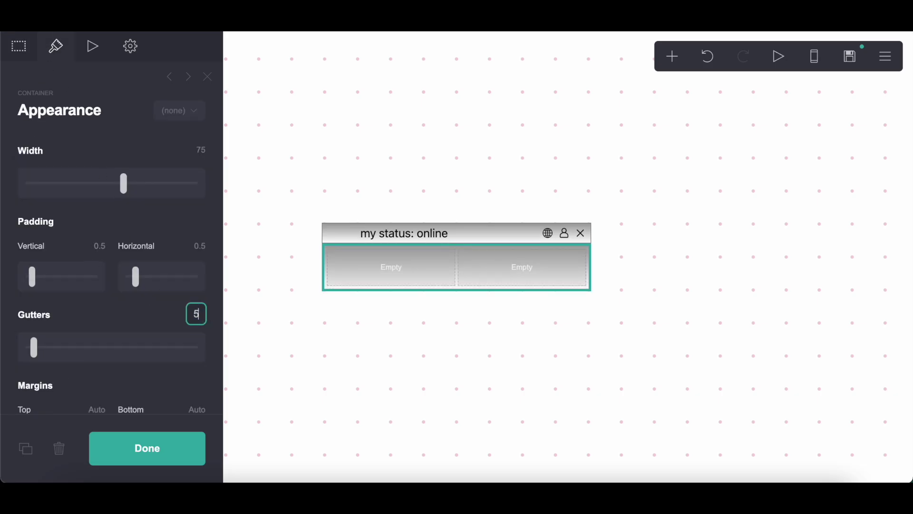
pyautogui.press('Return')
pyautogui.scroll(-10, 98, 312)
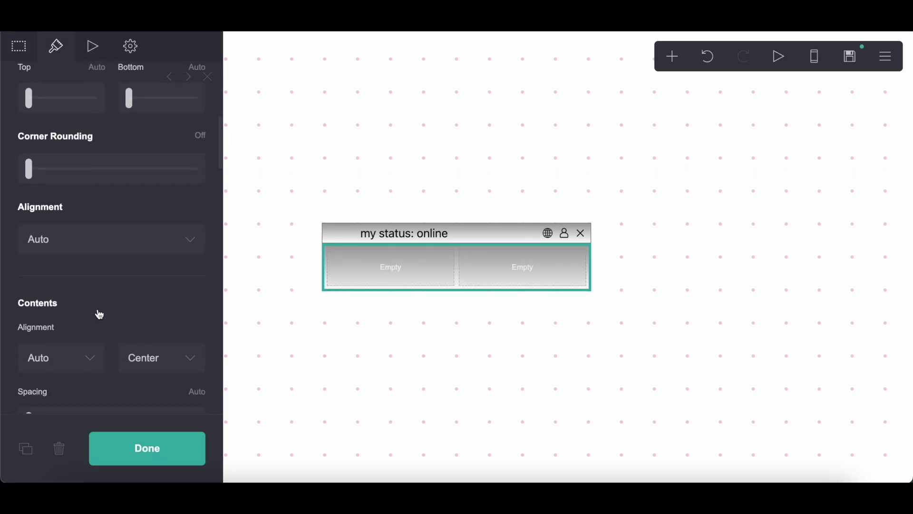
pyautogui.scroll(-5, 98, 312)
# Switch the container's background to a flat colour and remove its top border.
pyautogui.click(82, 157)
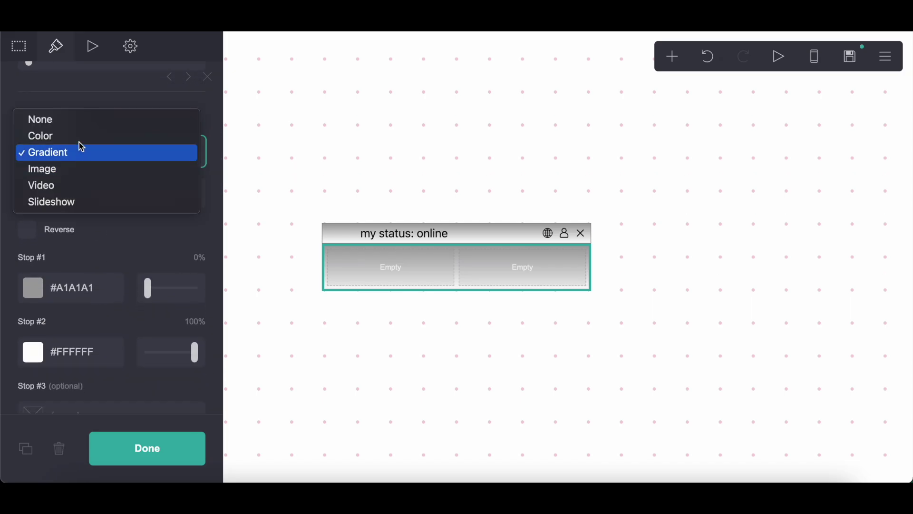
pyautogui.click(80, 141)
pyautogui.scroll(-8, 78, 139)
pyautogui.click(28, 159)
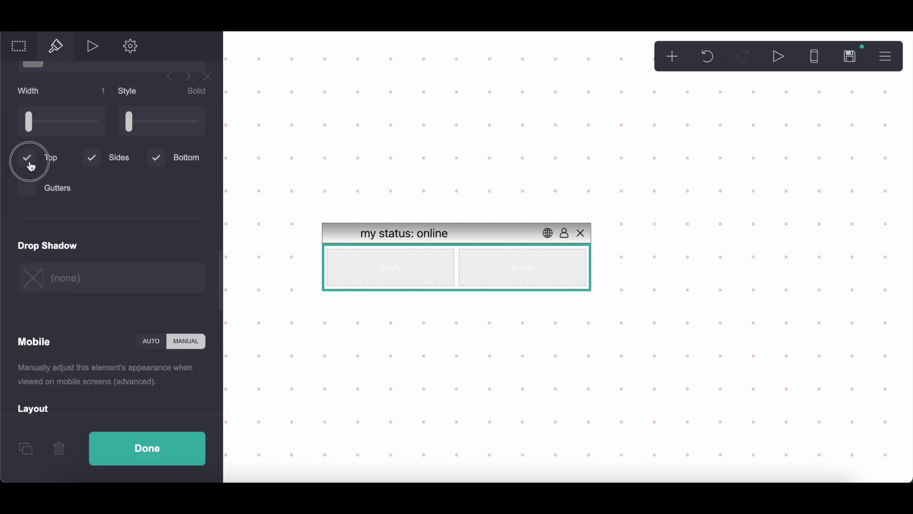
pyautogui.scroll(-8, 99, 265)
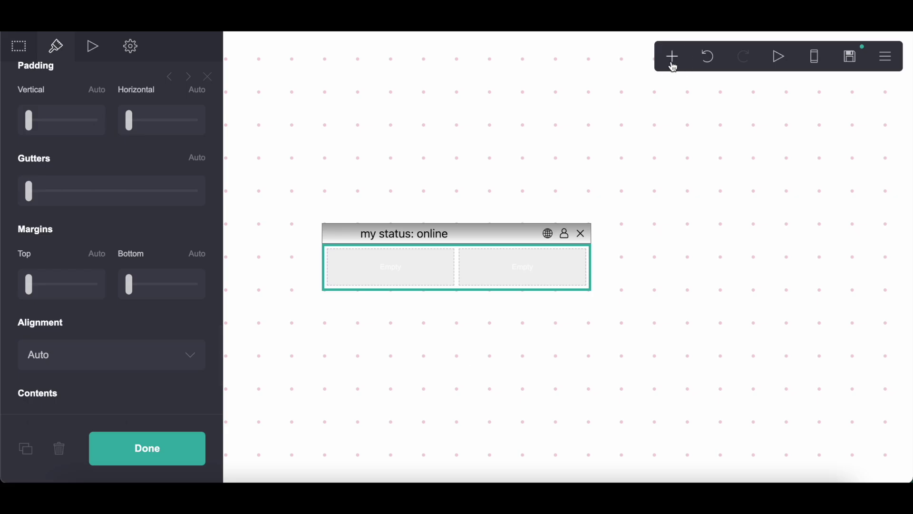
pyautogui.click(674, 57)
# Add an image element in the left column with the downloaded photo, uncropped.
pyautogui.click(524, 134)
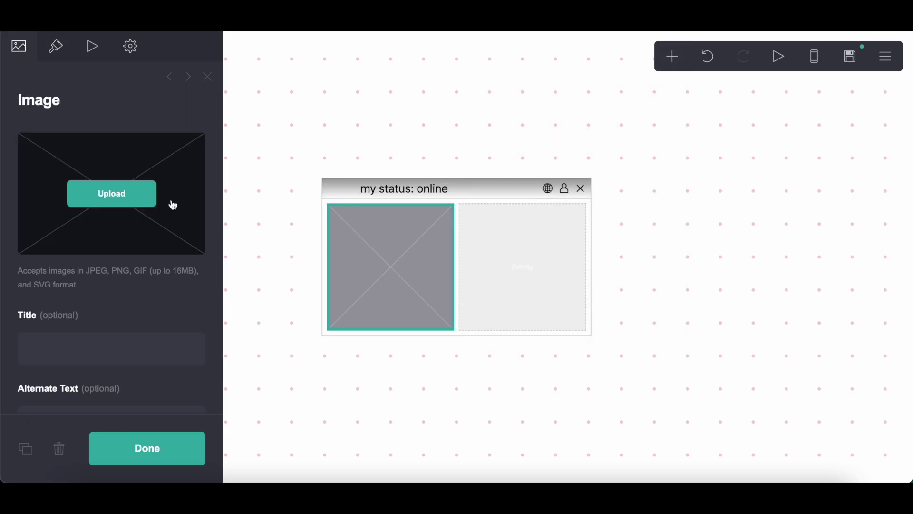
pyautogui.click(173, 205)
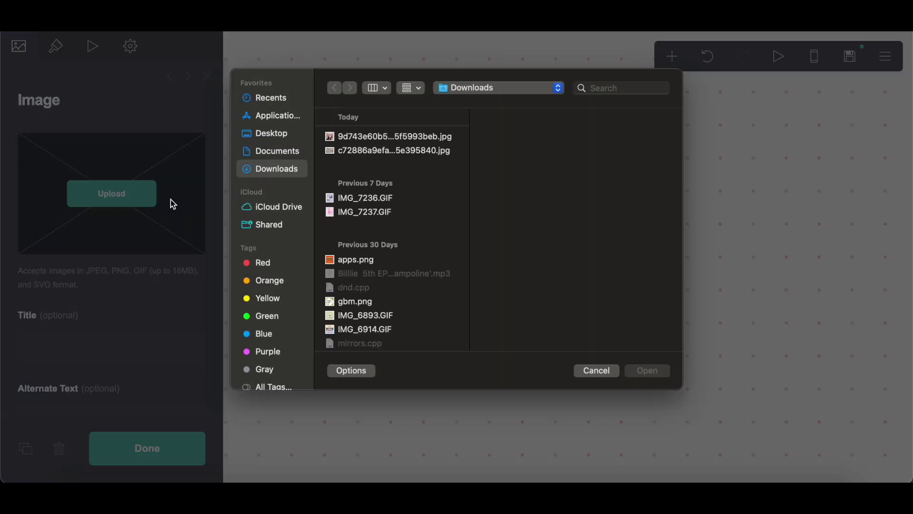
pyautogui.click(361, 139)
pyautogui.click(648, 370)
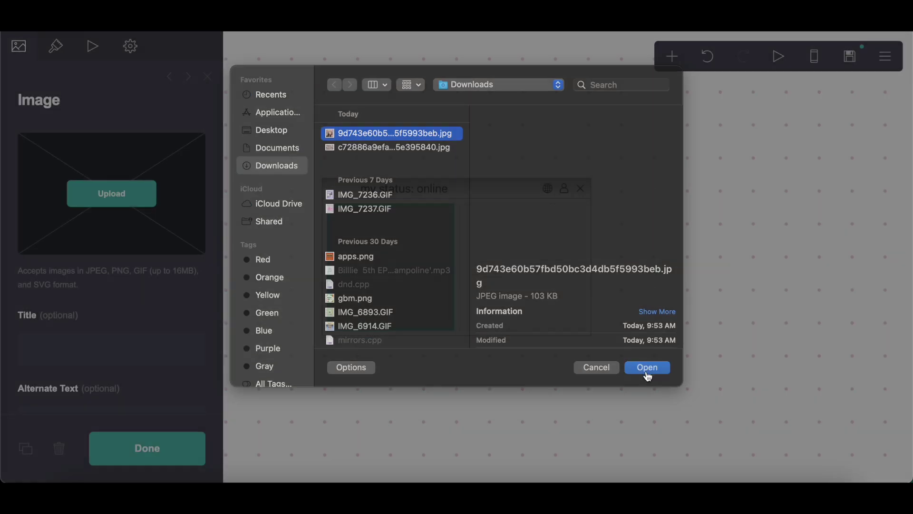
pyautogui.click(21, 51)
pyautogui.click(851, 46)
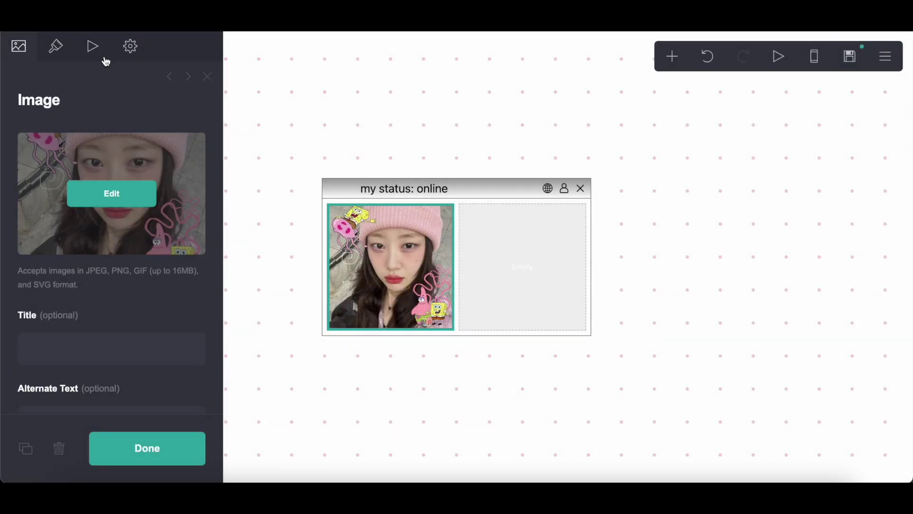
# Set the photo's corner rounding to 0.75.
pyautogui.click(56, 47)
pyautogui.click(208, 358)
pyautogui.write('.75')
pyautogui.press('Return')
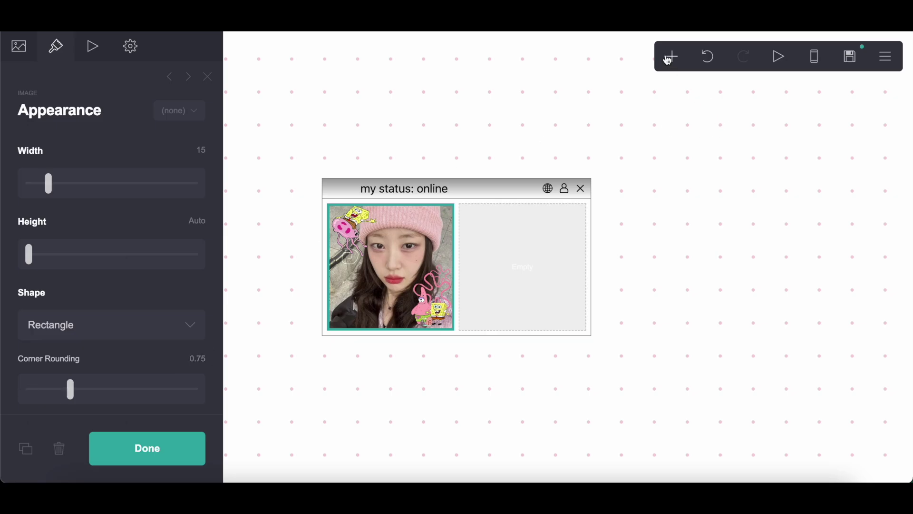
# Add a text element under the photo with 0.25 margins.
pyautogui.click(671, 57)
pyautogui.click(523, 105)
pyautogui.scroll(-6, 169, 183)
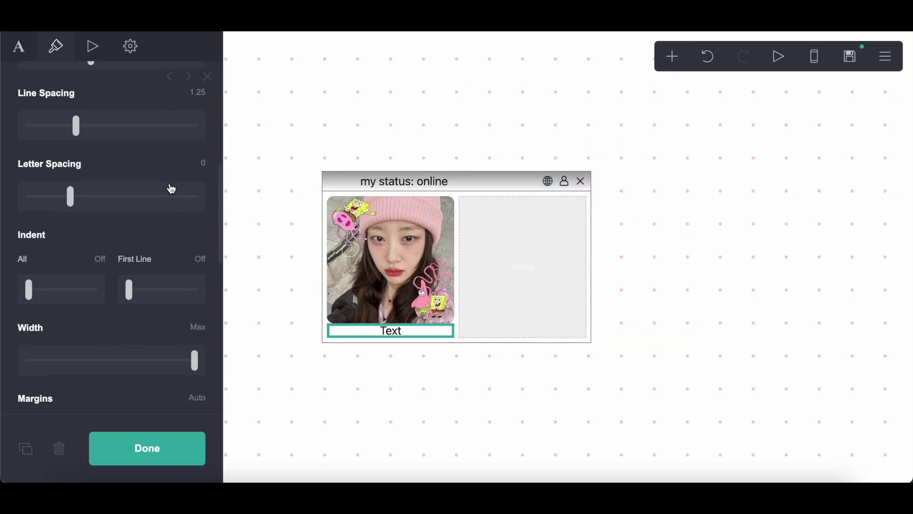
pyautogui.scroll(-2, 198, 261)
pyautogui.click(198, 306)
pyautogui.press('BackSpace')
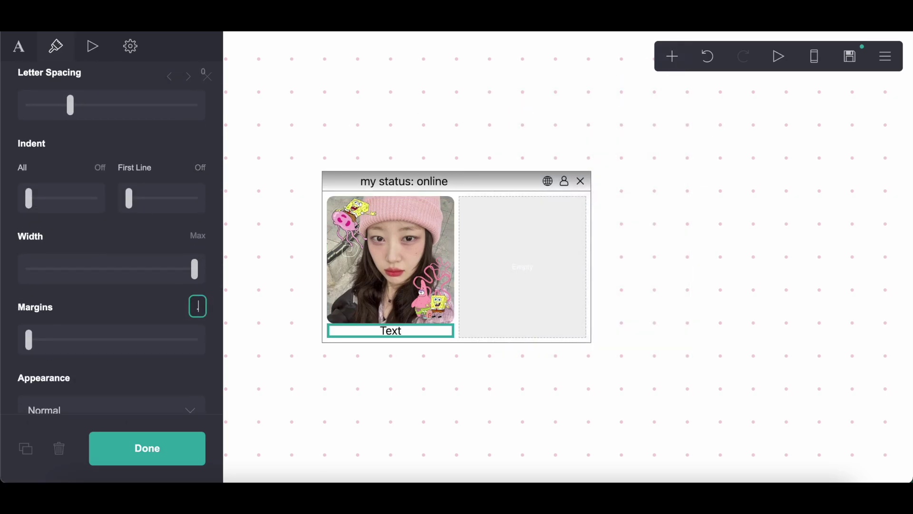
pyautogui.press('Return')
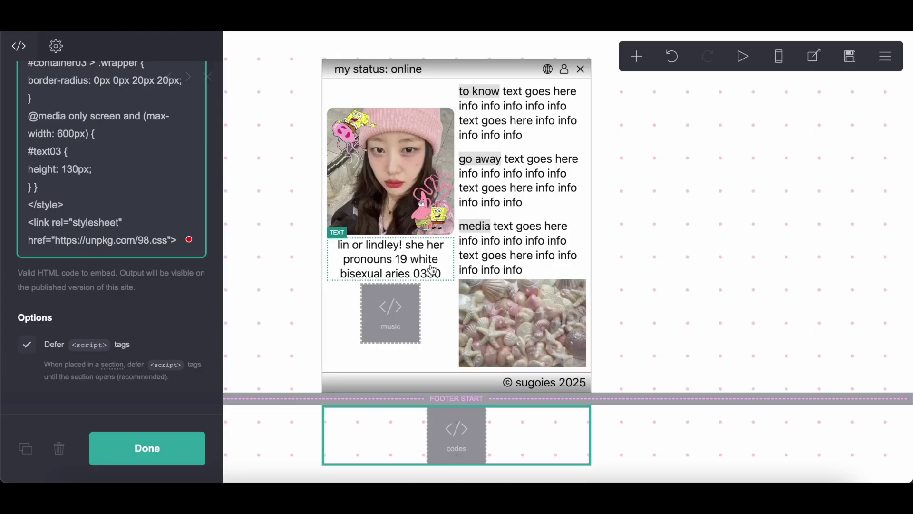
# Replace the placeholder with the bio sentence copied from the finished card, then add an embed below.
pyautogui.click(390, 259)
pyautogui.click(19, 37)
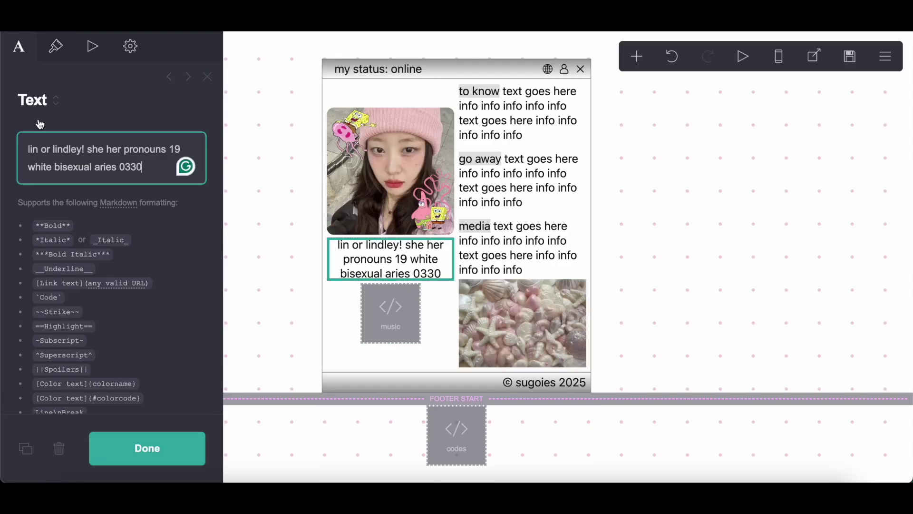
pyautogui.moveTo(24, 146); pyautogui.dragTo(7, 138)
pyautogui.hotkey('ctrl', 'c')
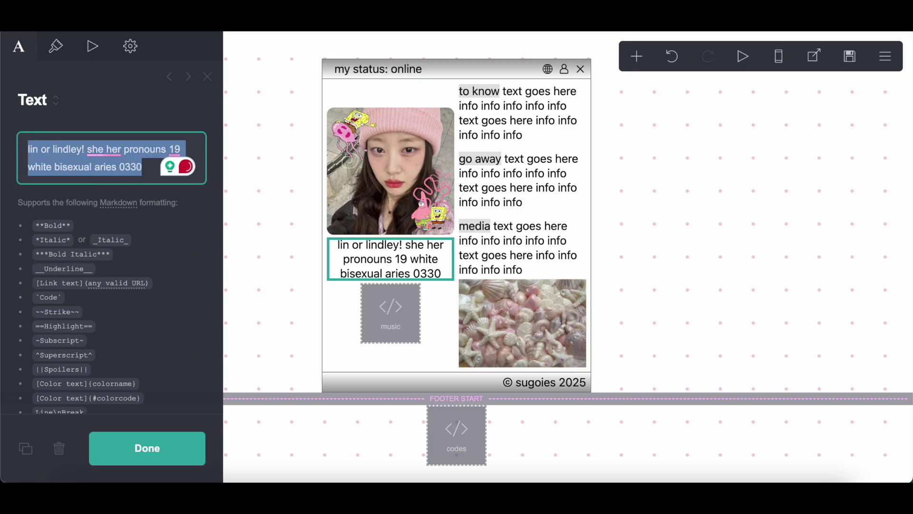
pyautogui.hotkey('alt', 'Tab')
pyautogui.scroll(-6, 341, 242)
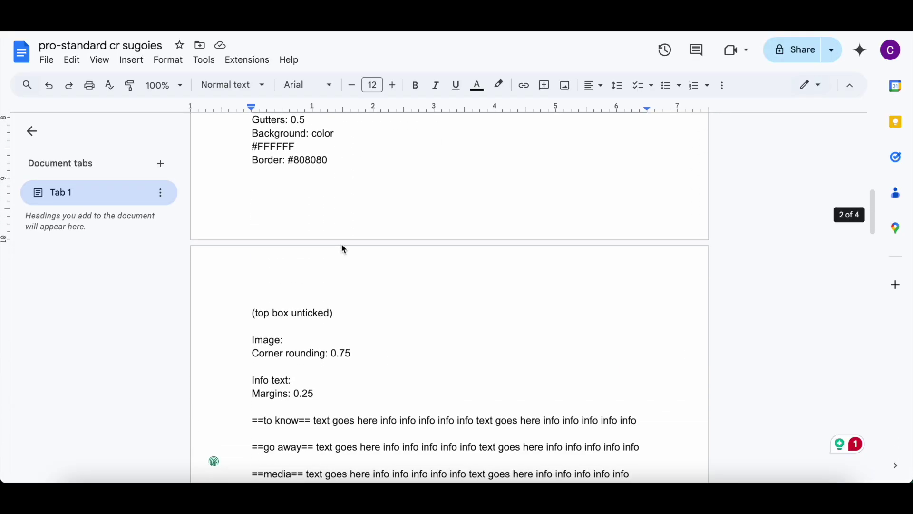
pyautogui.scroll(-3, 341, 245)
pyautogui.hotkey('alt', 'Tab')
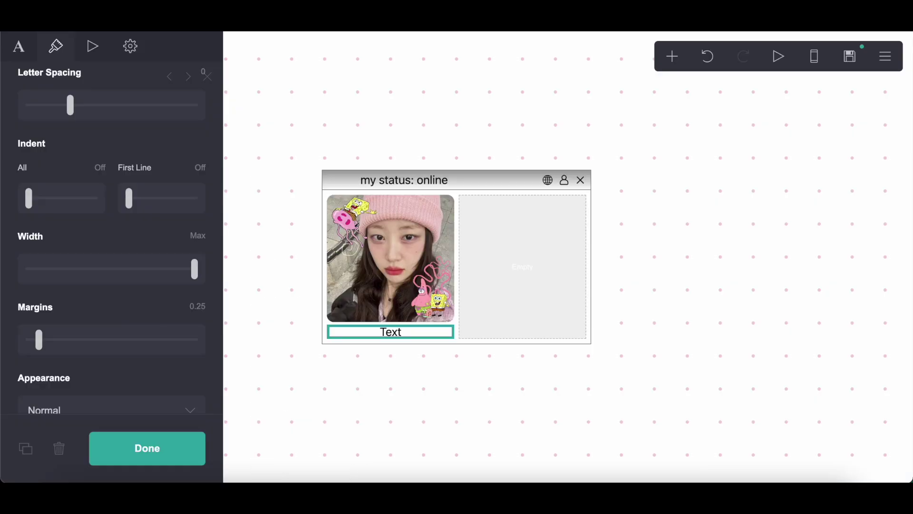
pyautogui.click(19, 46)
pyautogui.moveTo(27, 90); pyautogui.dragTo(114, 85)
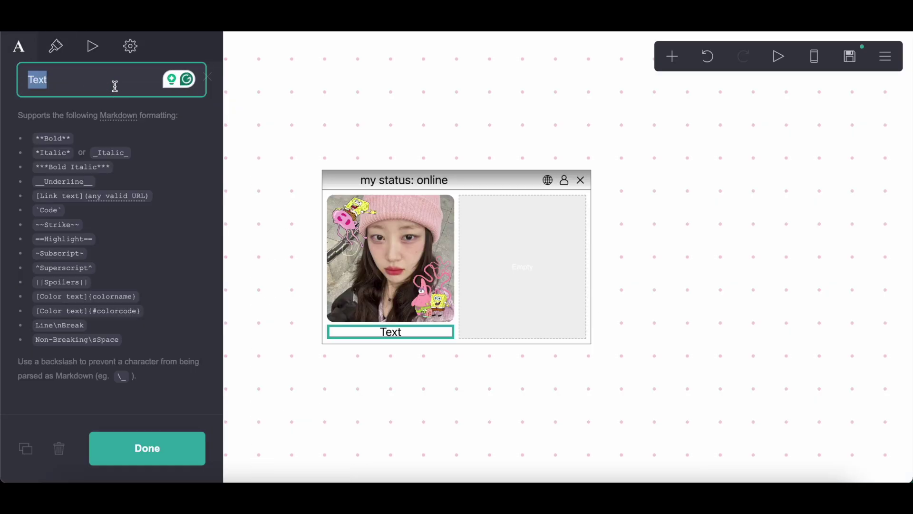
pyautogui.hotkey('ctrl', 'v')
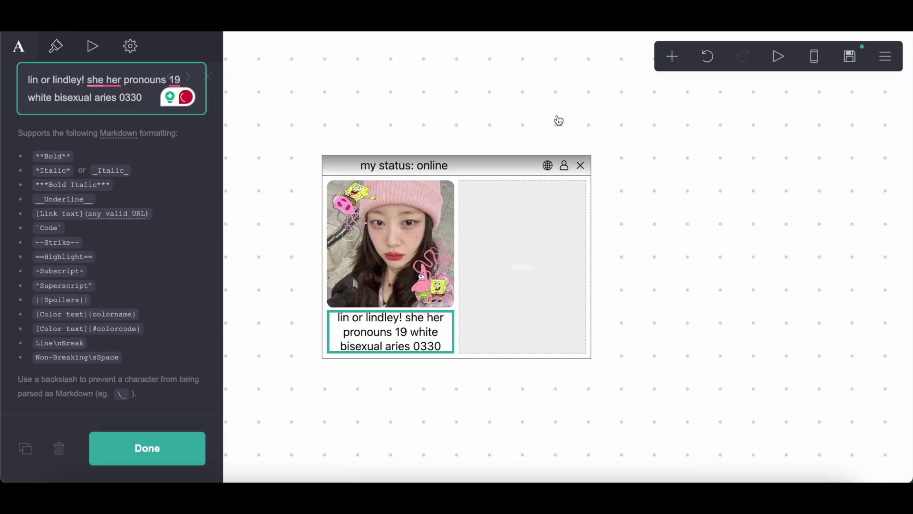
pyautogui.click(675, 60)
pyautogui.click(621, 299)
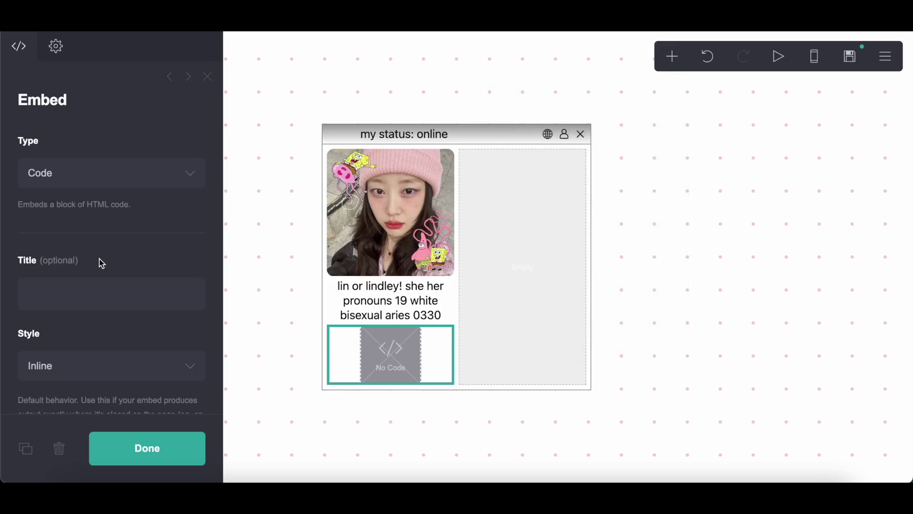
# Name the embed block 'music'.
pyautogui.click(72, 284)
pyautogui.write('music')
pyautogui.click(120, 248)
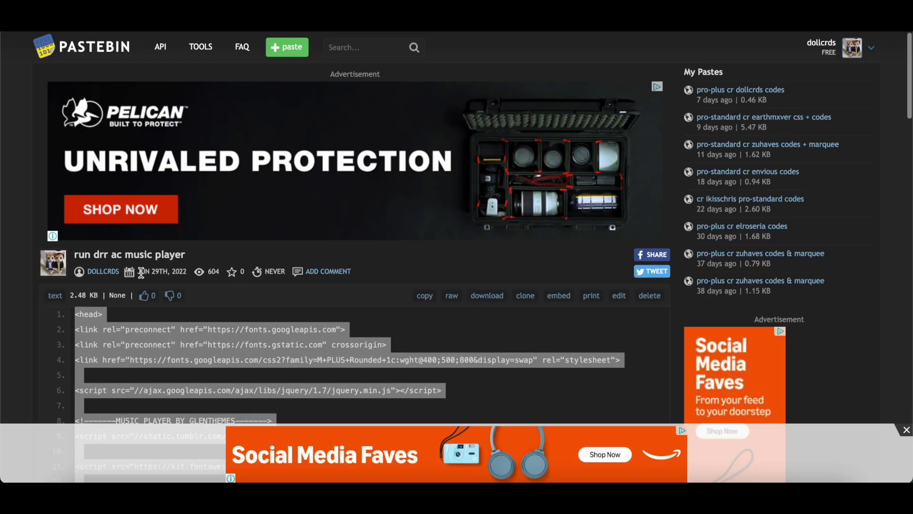
pyautogui.scroll(-5, 220, 318)
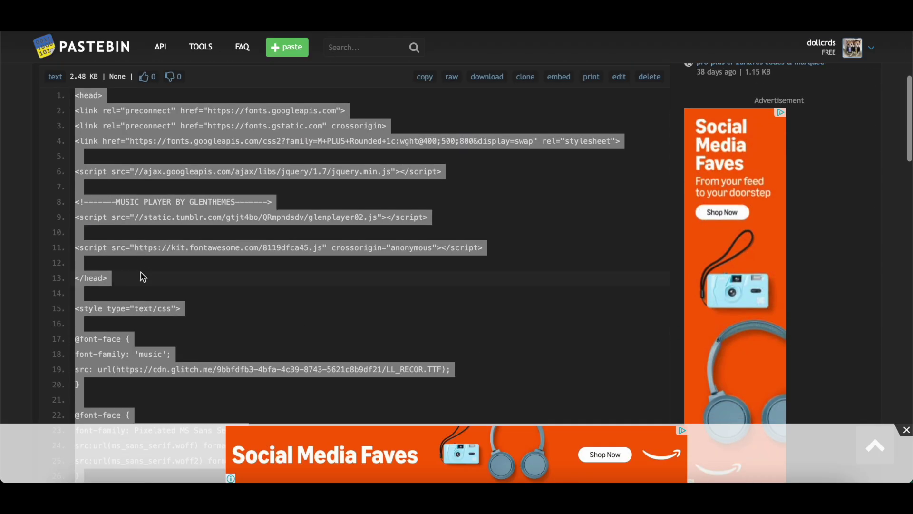
# Copy the music player HTML from Pastebin and paste it into the embed's code box.
pyautogui.rightClick(220, 319)
pyautogui.click(246, 346)
pyautogui.scroll(4, 247, 347)
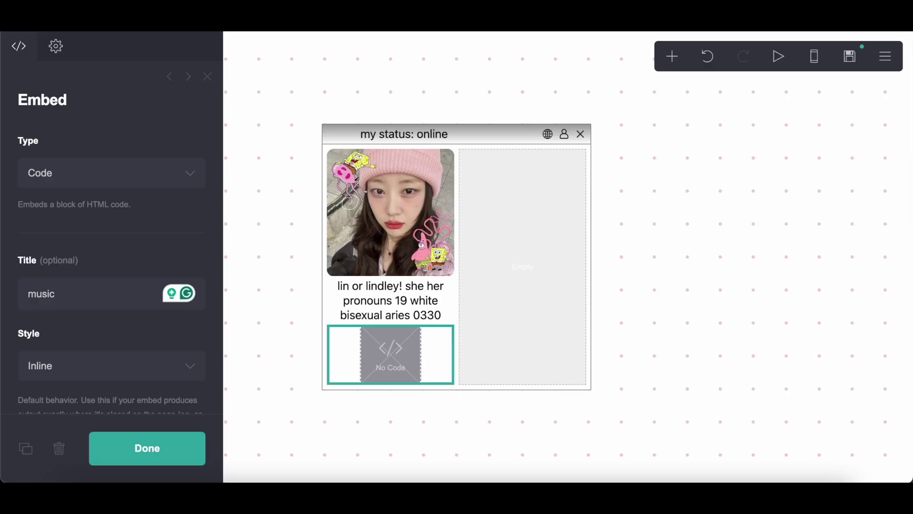
pyautogui.scroll(-5, 116, 224)
pyautogui.click(116, 243)
pyautogui.hotkey('ctrl', 'v')
pyautogui.scroll(-15, 116, 244)
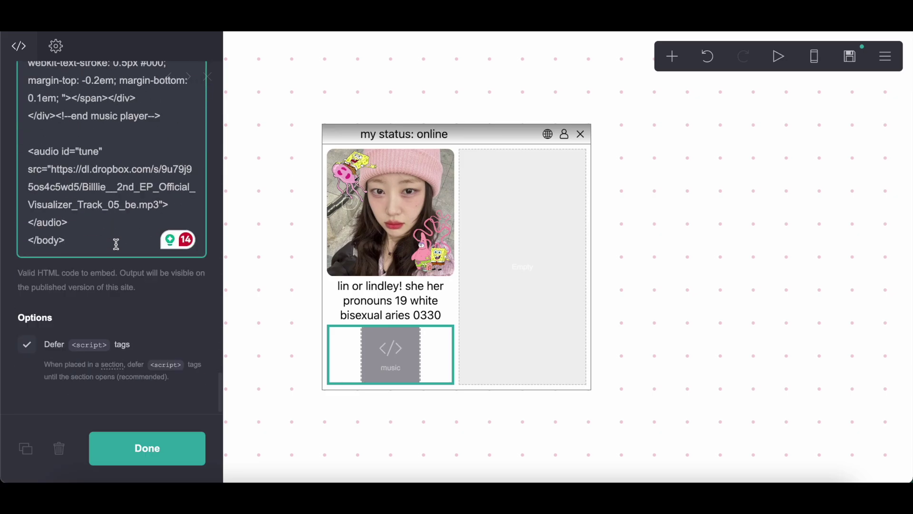
pyautogui.scroll(3, 116, 244)
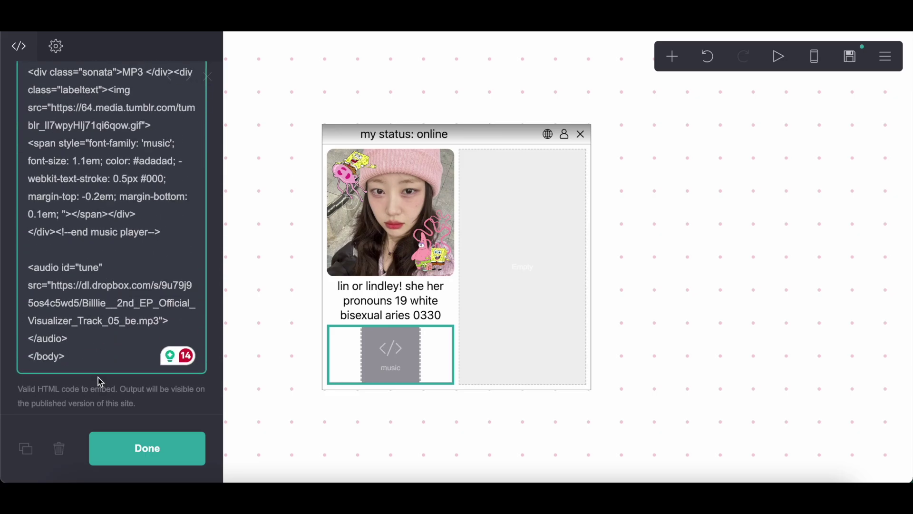
pyautogui.scroll(3, 100, 381)
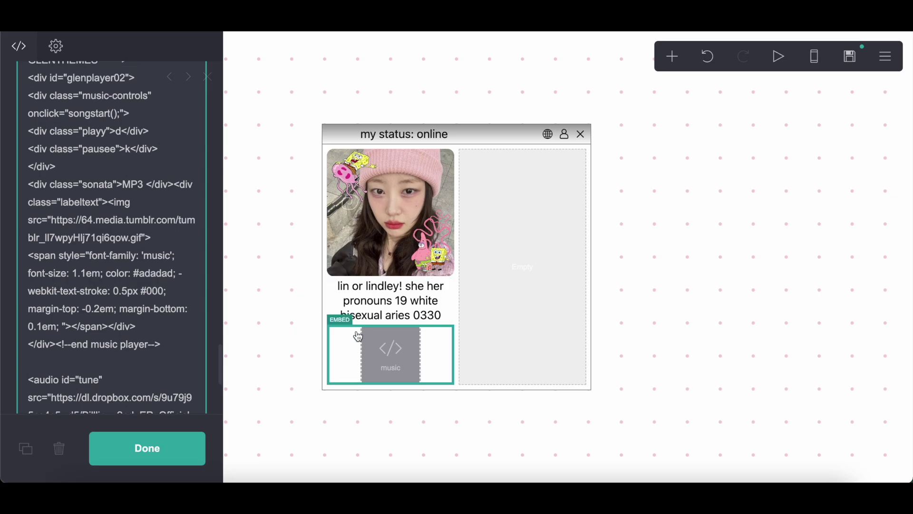
pyautogui.click(886, 57)
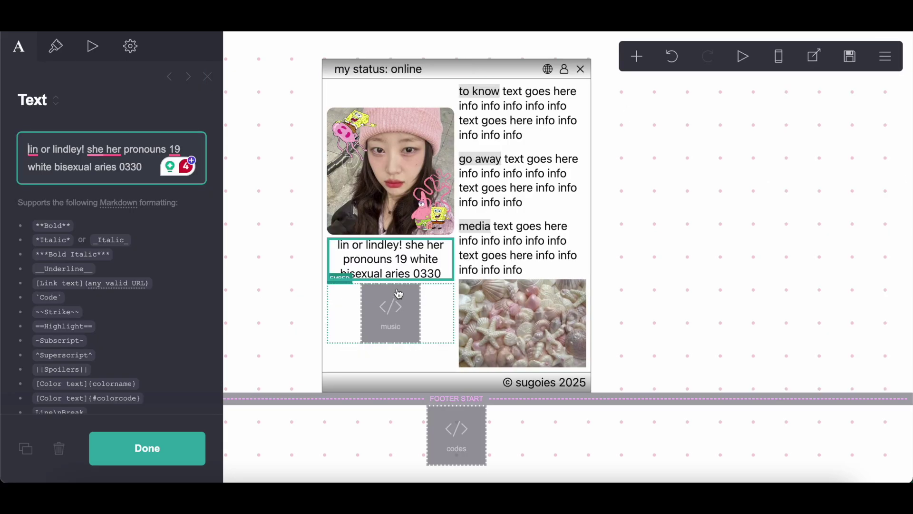
# Select the #f3f08b play/pause colour value in the music embed code.
pyautogui.click(390, 312)
pyautogui.scroll(-3, 127, 265)
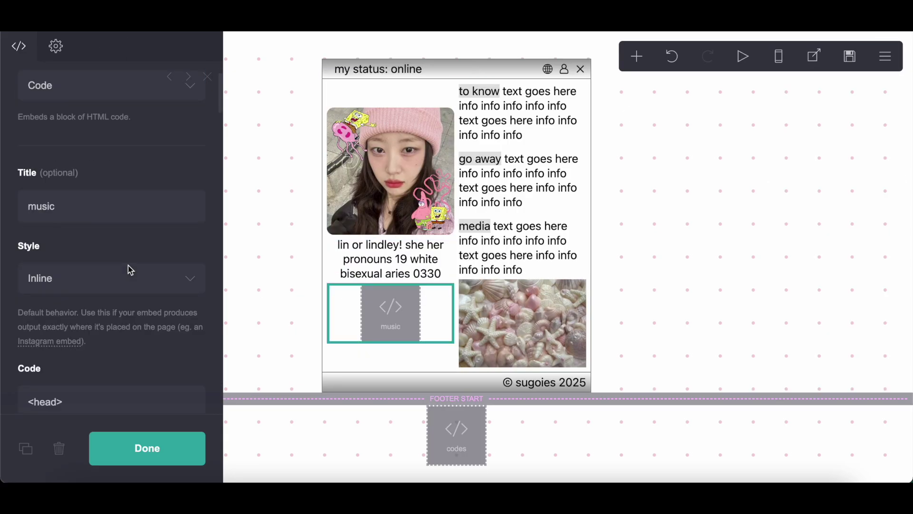
pyautogui.scroll(-10, 129, 265)
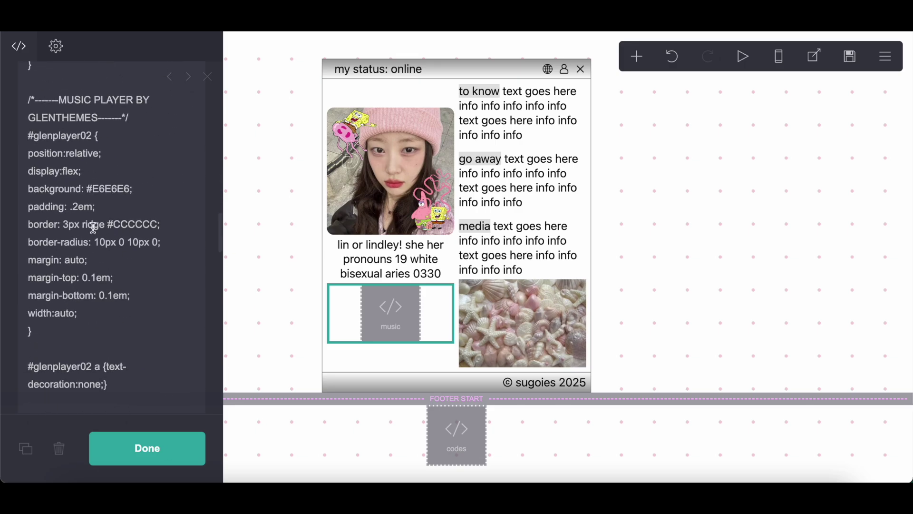
pyautogui.scroll(-15, 135, 298)
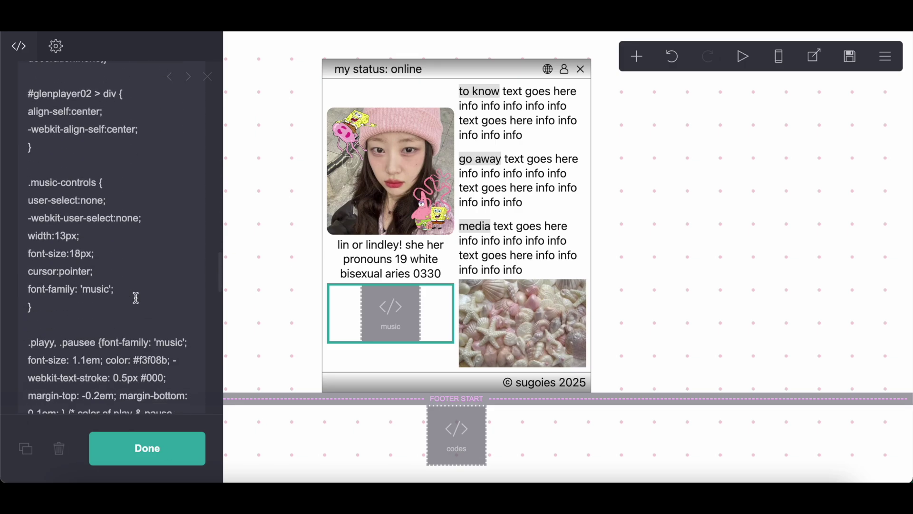
pyautogui.scroll(-1, 135, 298)
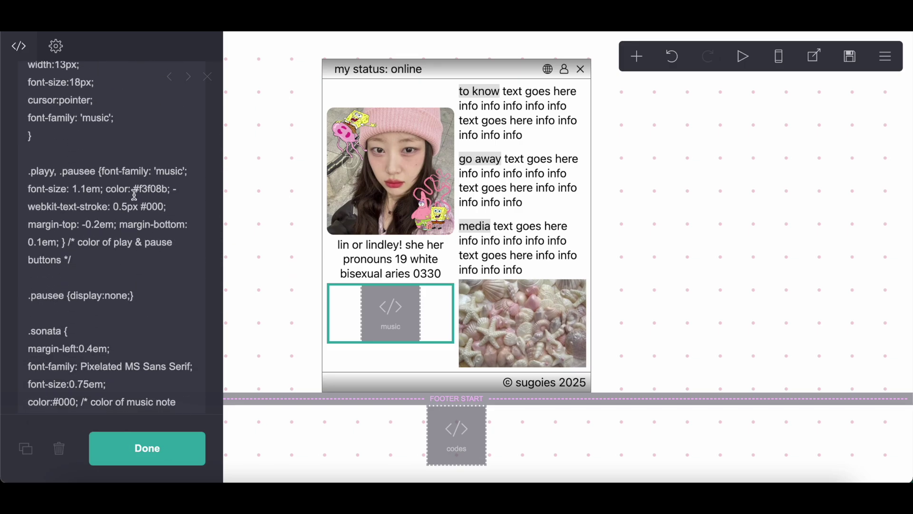
pyautogui.moveTo(167, 194); pyautogui.dragTo(132, 193)
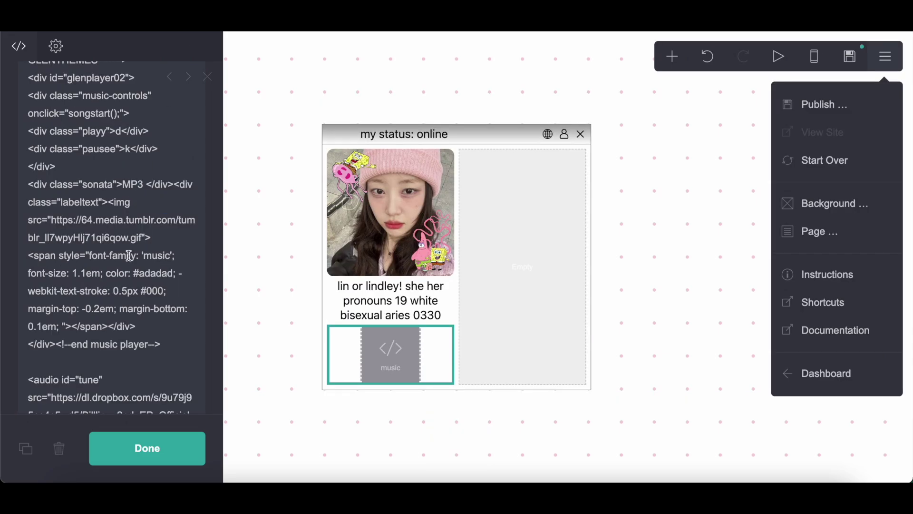
pyautogui.scroll(-3, 131, 256)
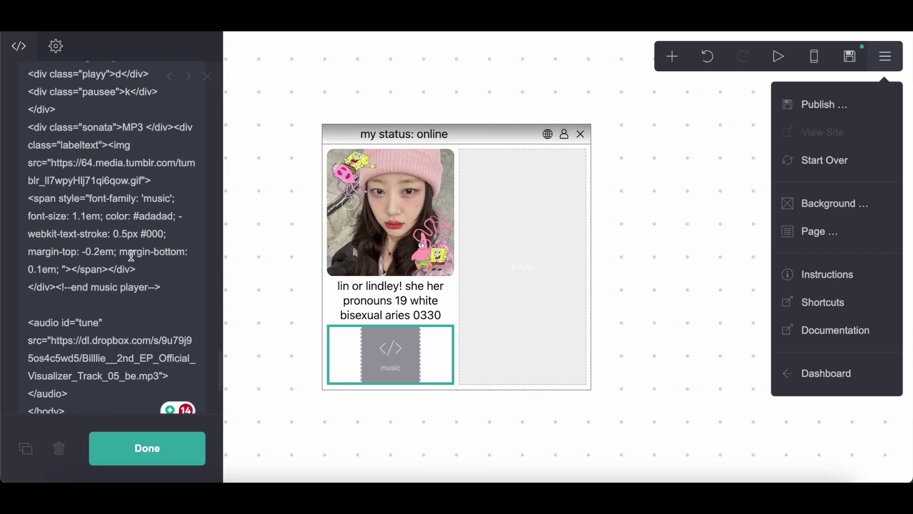
# Find 'colo' in the code and replace the #82CAFA colour with #f3f08b.
pyautogui.hotkey('ctrl', 'f')
pyautogui.write('color')
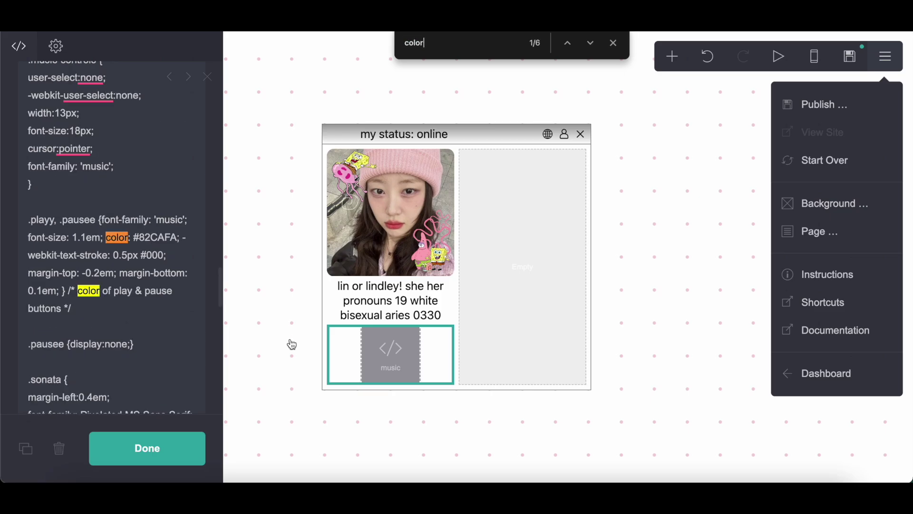
pyautogui.click(105, 205)
pyautogui.moveTo(175, 243); pyautogui.dragTo(135, 242)
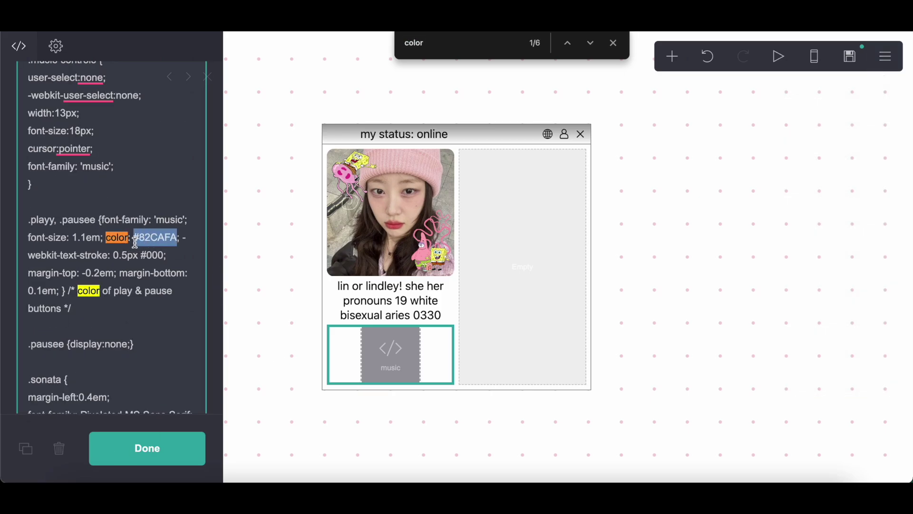
pyautogui.hotkey('ctrl', 'v')
pyautogui.click(614, 44)
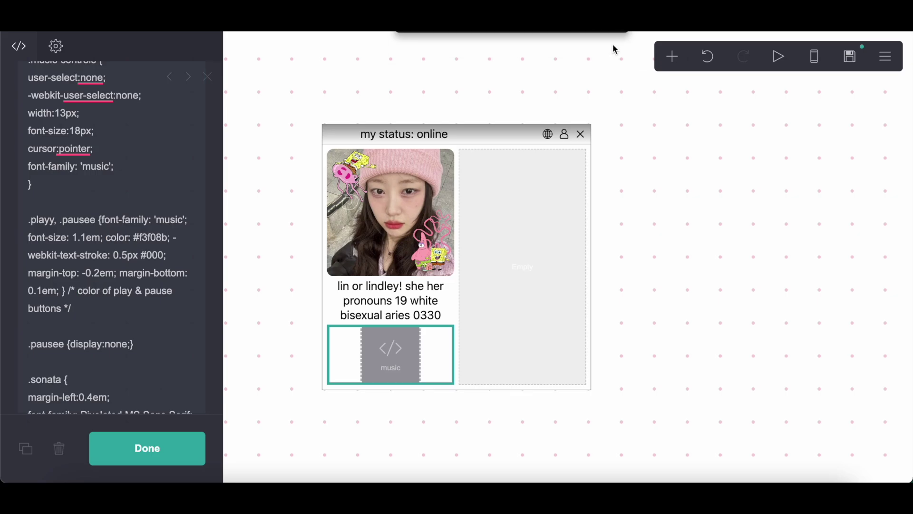
# Add a text element holding the three info paragraphs copied from Google Docs.
pyautogui.click(673, 68)
pyautogui.click(513, 106)
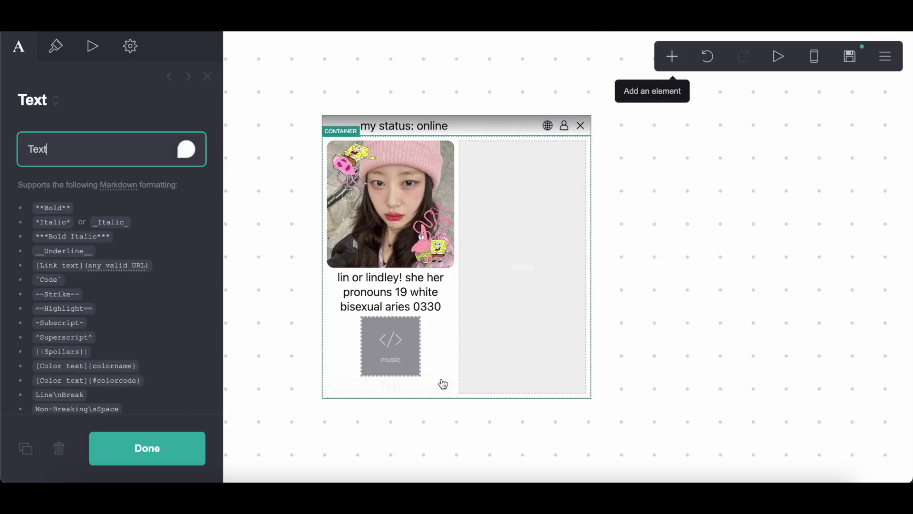
pyautogui.hotkey('alt', 'Tab')
pyautogui.scroll(-3, 295, 317)
pyautogui.scroll(3, 295, 318)
pyautogui.moveTo(243, 266); pyautogui.dragTo(642, 328)
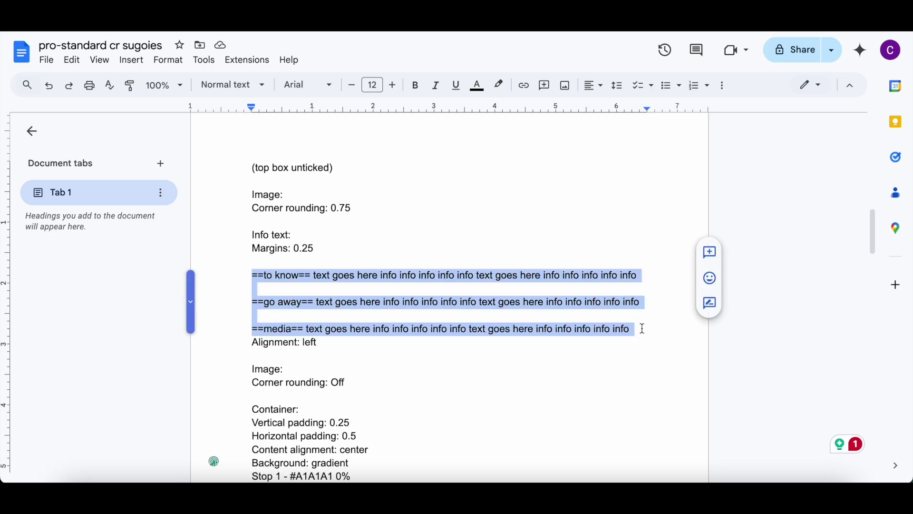
pyautogui.hotkey('alt', 'Tab')
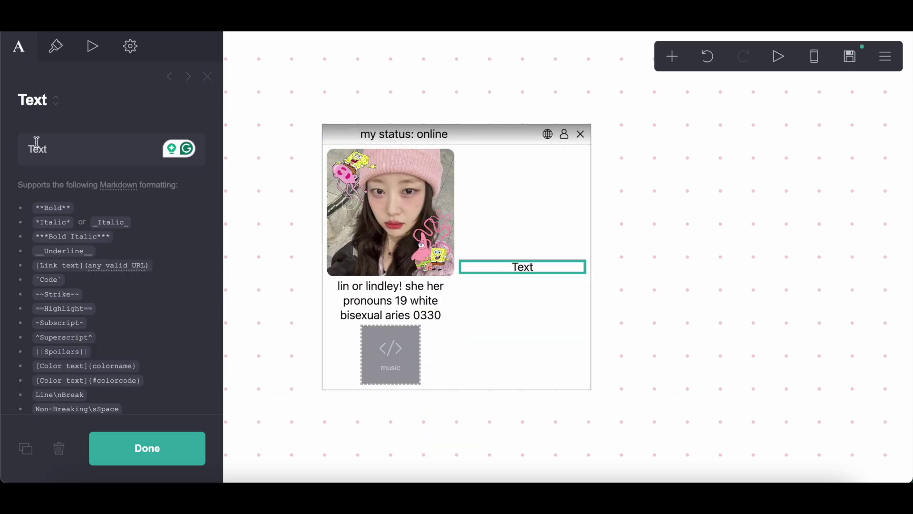
pyautogui.doubleClick(36, 143)
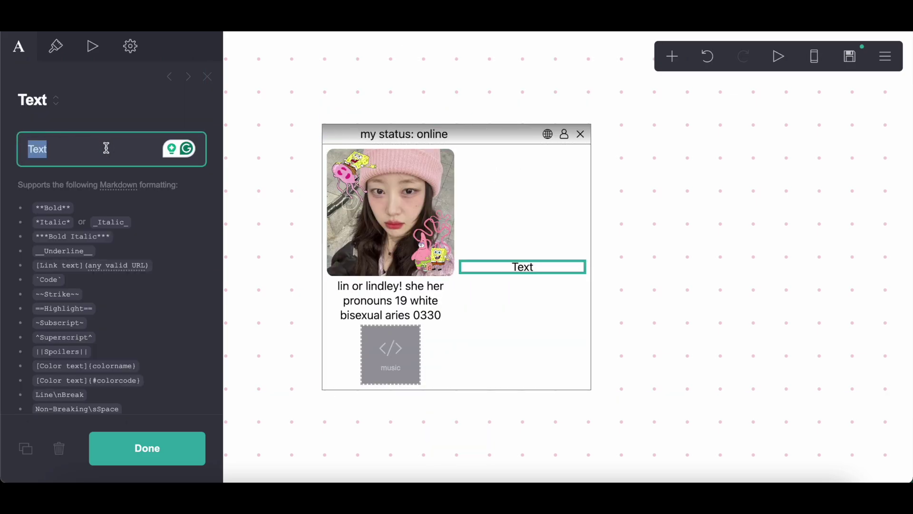
pyautogui.hotkey('ctrl', 'v')
# Left-align the info text and add an image element below it.
pyautogui.click(55, 47)
pyautogui.scroll(-4, 132, 208)
pyautogui.scroll(-10, 132, 208)
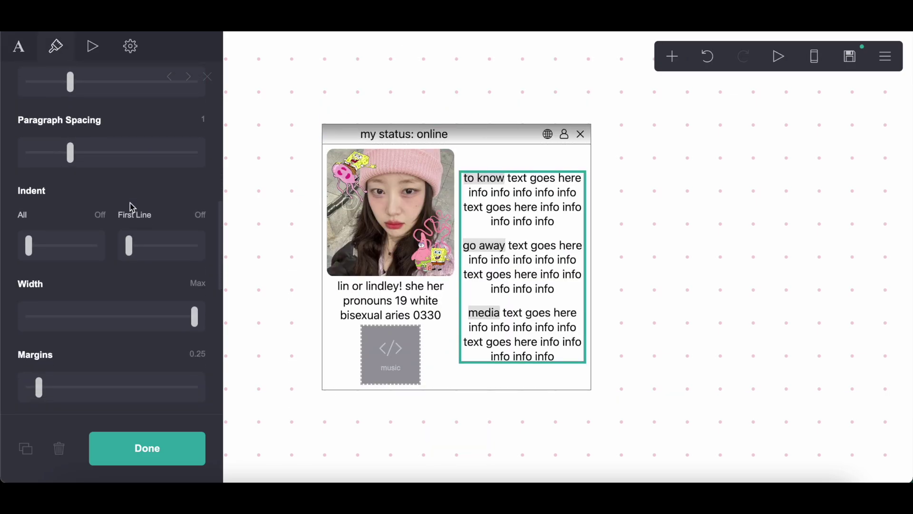
pyautogui.click(62, 386)
pyautogui.click(65, 409)
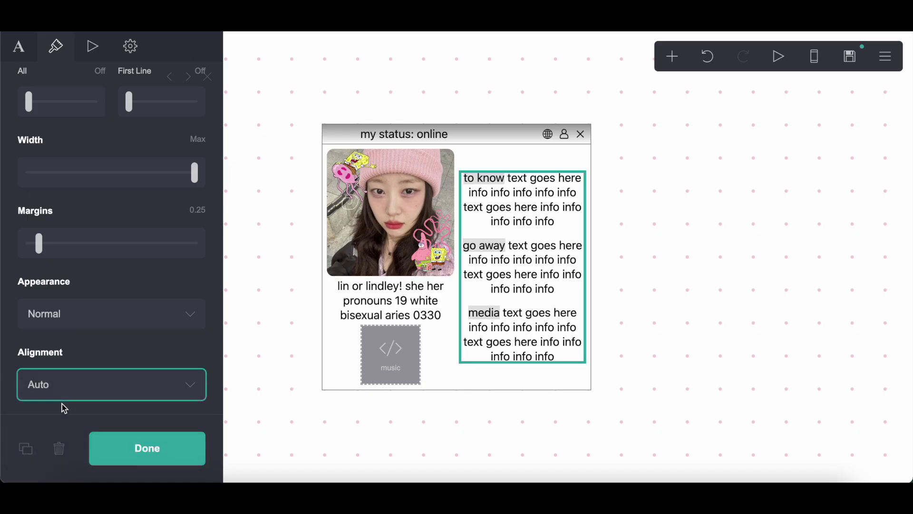
pyautogui.click(673, 57)
pyautogui.click(561, 140)
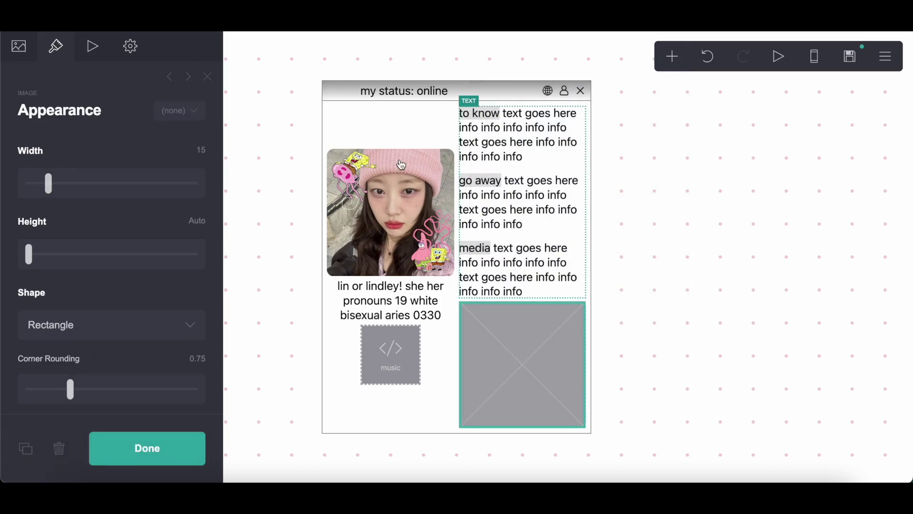
# Upload the seashell photo from Downloads, uncropped, into the image slot.
pyautogui.click(25, 72)
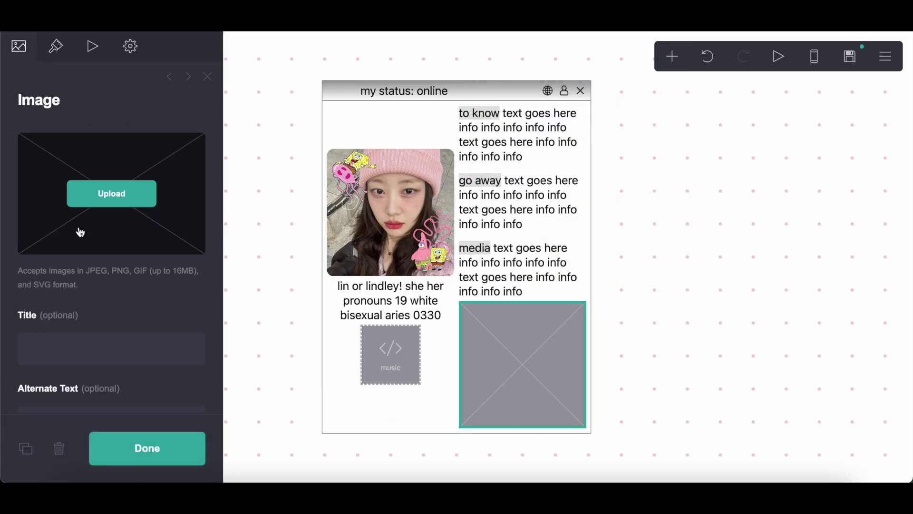
pyautogui.click(114, 200)
pyautogui.click(333, 151)
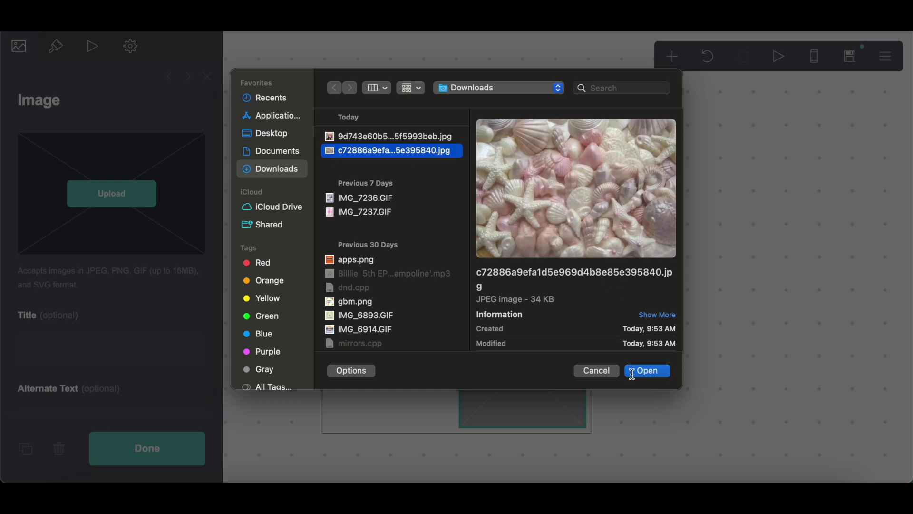
pyautogui.click(647, 371)
pyautogui.click(21, 49)
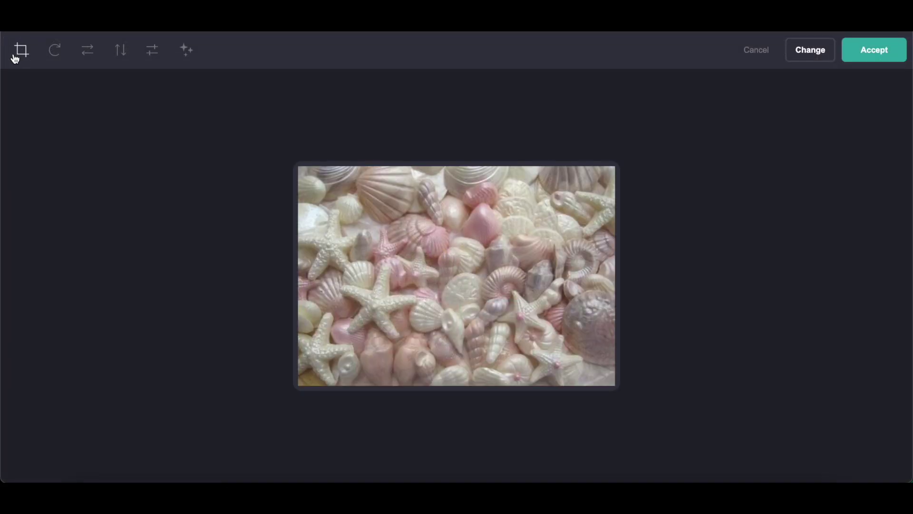
pyautogui.click(848, 52)
pyautogui.click(672, 56)
# Add a container at the card's bottom and reverse its grey-to-white gradient.
pyautogui.click(619, 76)
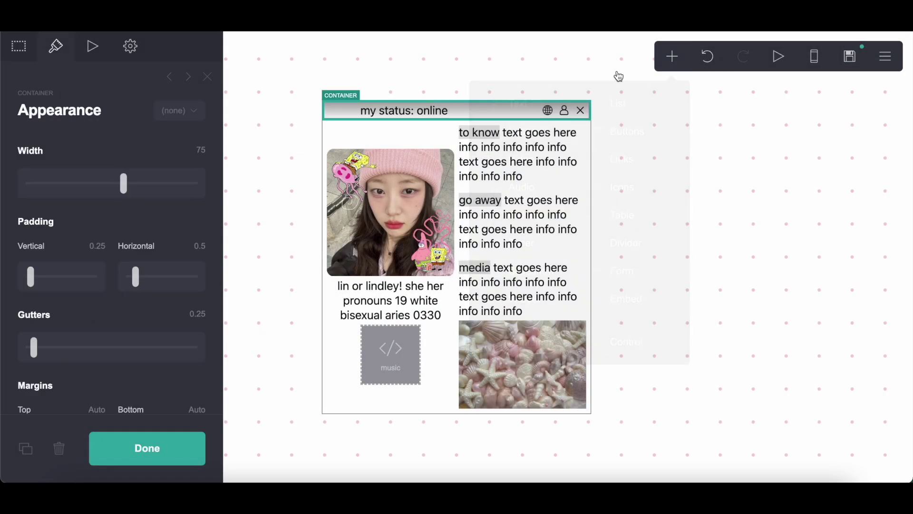
pyautogui.click(672, 56)
pyautogui.click(510, 341)
pyautogui.moveTo(387, 129); pyautogui.dragTo(457, 436)
pyautogui.scroll(-10, 124, 253)
pyautogui.scroll(-10, 124, 253)
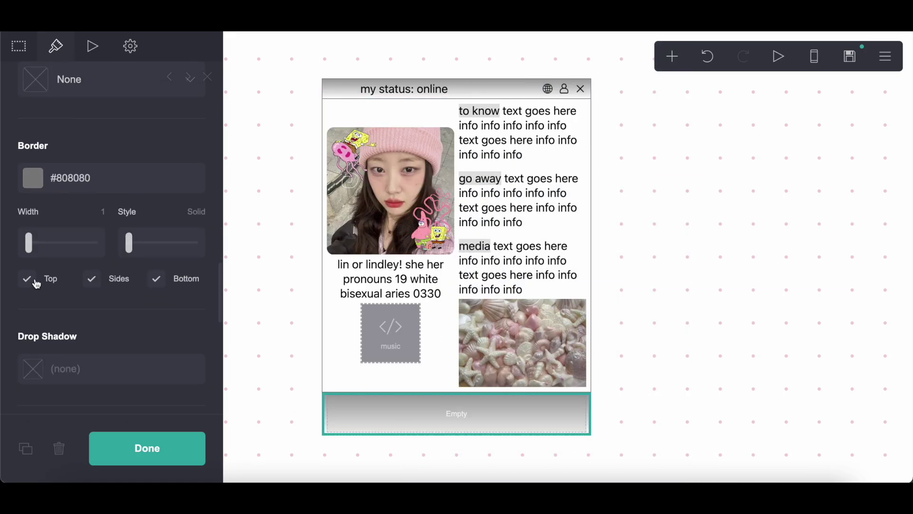
pyautogui.scroll(8, 26, 278)
pyautogui.click(26, 167)
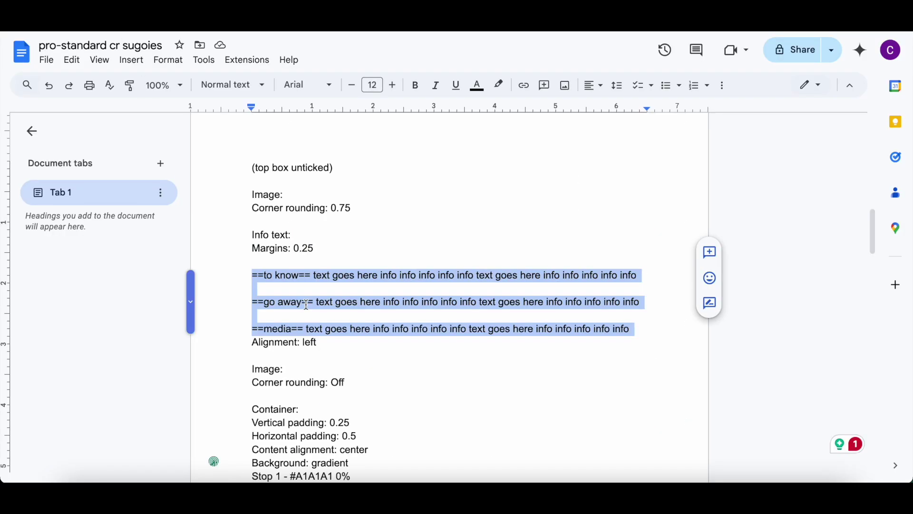
# Delete the 'Content alignment: center' note and select the '© sugoies 2025' line.
pyautogui.scroll(-1, 306, 305)
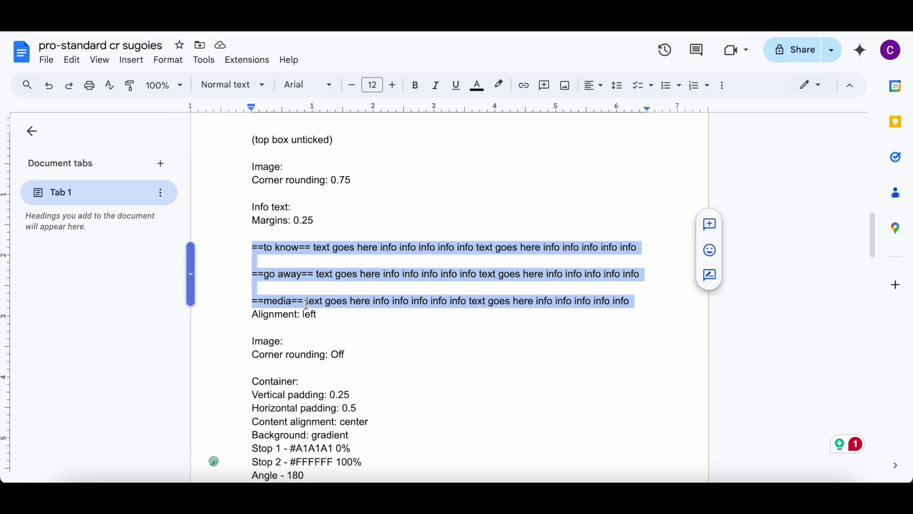
pyautogui.scroll(-1, 307, 305)
pyautogui.scroll(-2, 306, 305)
pyautogui.moveTo(248, 367); pyautogui.dragTo(377, 365)
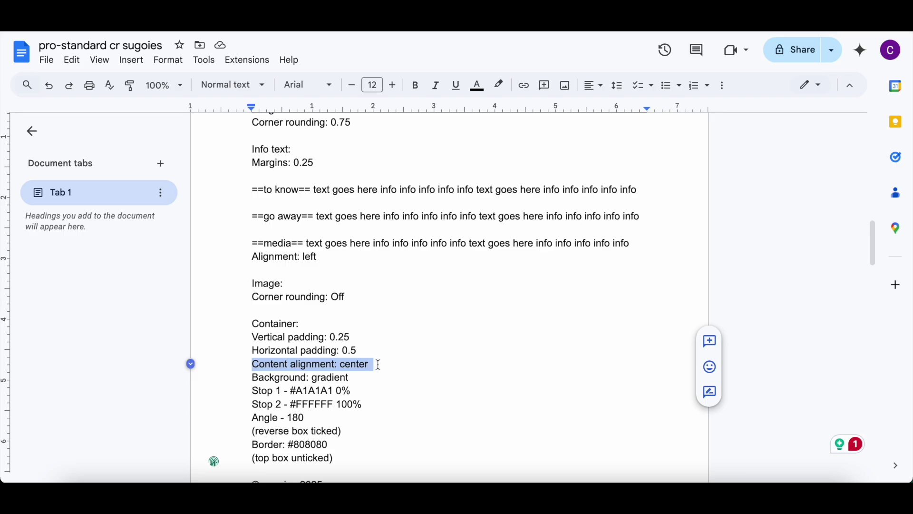
pyautogui.press('BackSpace')
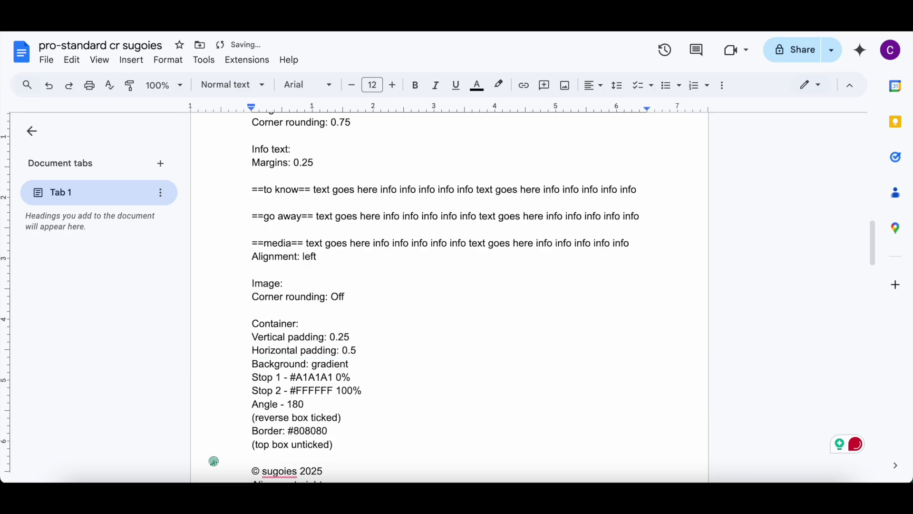
pyautogui.scroll(-3, 450, 295)
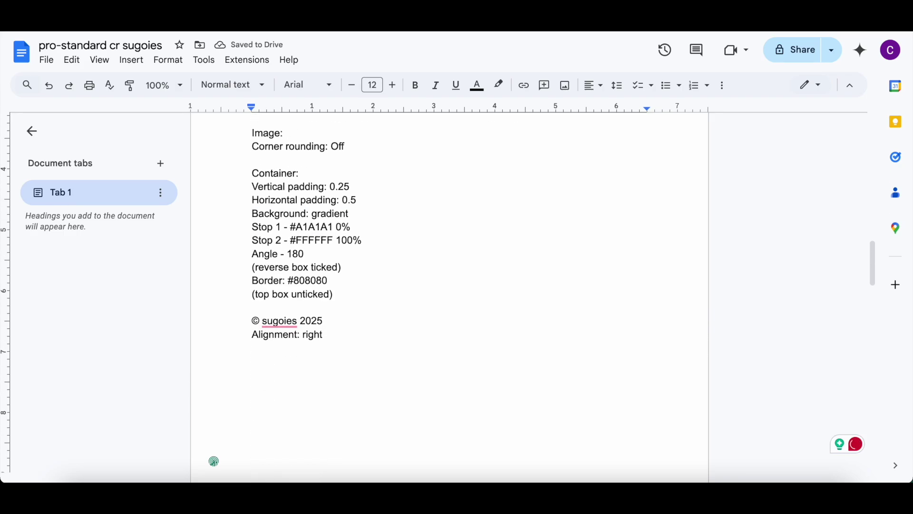
pyautogui.moveTo(247, 323); pyautogui.dragTo(420, 321)
pyautogui.hotkey('ctrl', 'c')
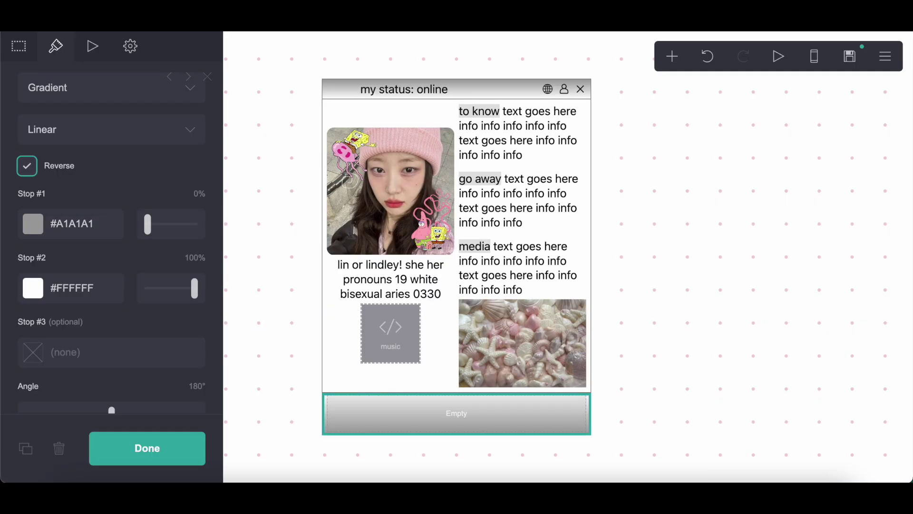
# Add a right-aligned footer text reading '© sugoies 2025'.
pyautogui.click(673, 56)
pyautogui.click(525, 109)
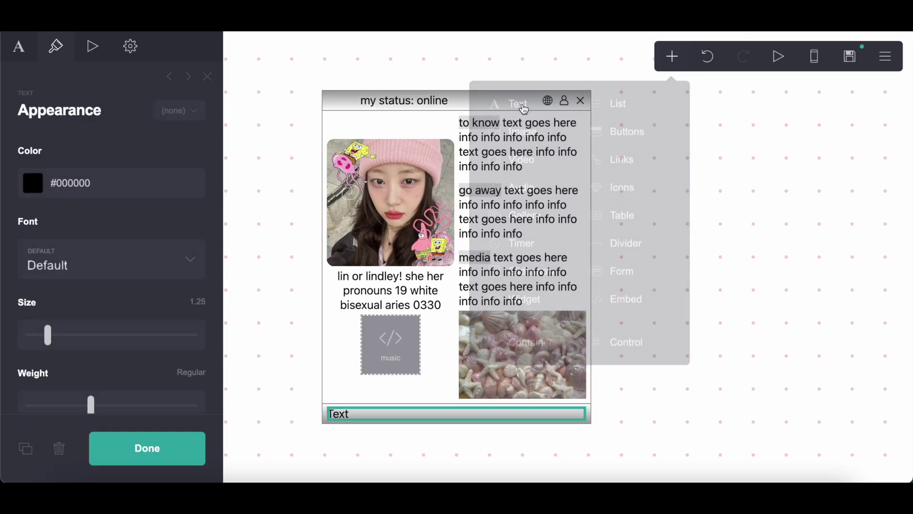
pyautogui.scroll(-10, 123, 314)
pyautogui.click(89, 307)
pyautogui.click(78, 328)
pyautogui.click(17, 53)
pyautogui.hotkey('ctrl', 'a')
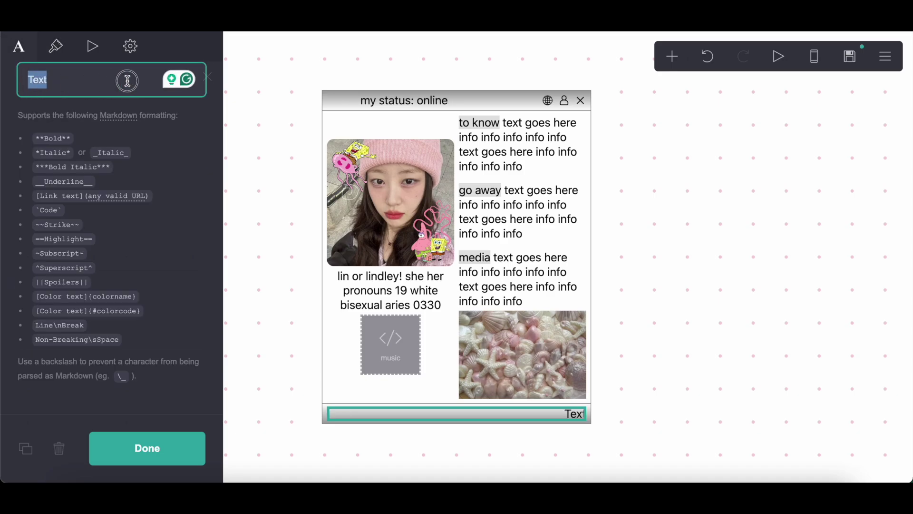
pyautogui.hotkey('ctrl', 'v')
pyautogui.click(673, 56)
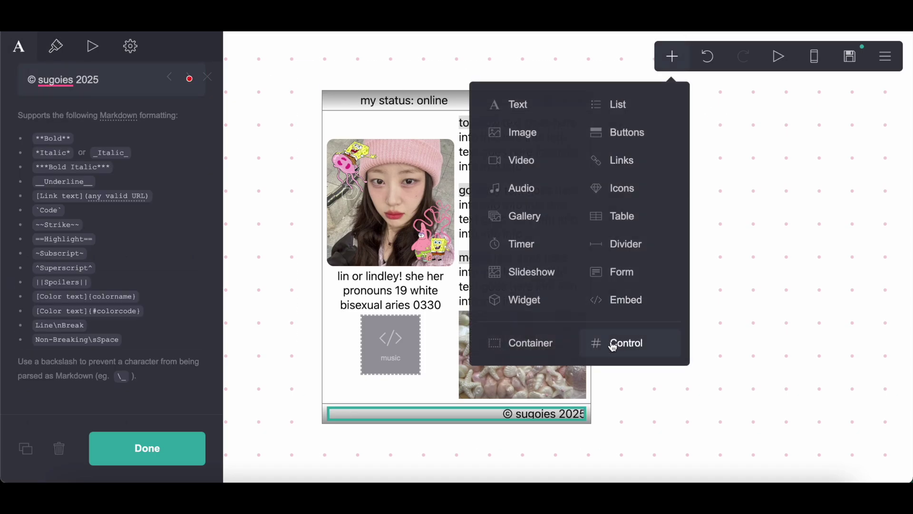
# Add a Control element below the card and set it to Footer Marker.
pyautogui.click(613, 344)
pyautogui.click(143, 174)
pyautogui.click(139, 206)
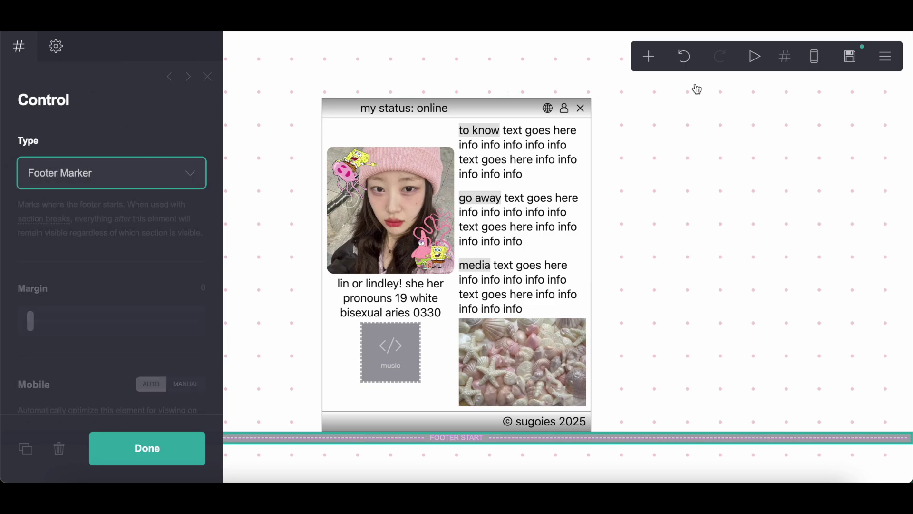
# Add an Embed element after the footer marker and title it 'codes'.
pyautogui.click(672, 56)
pyautogui.click(638, 304)
pyautogui.click(113, 298)
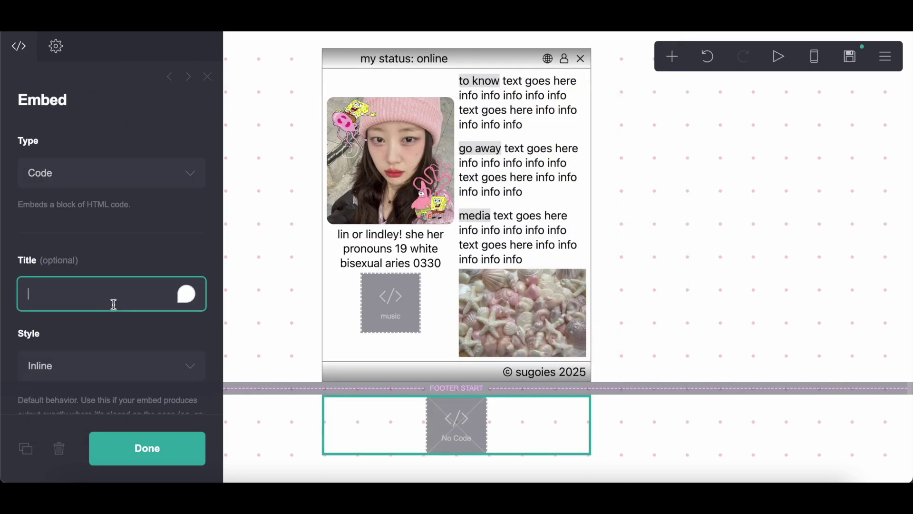
pyautogui.write('codes')
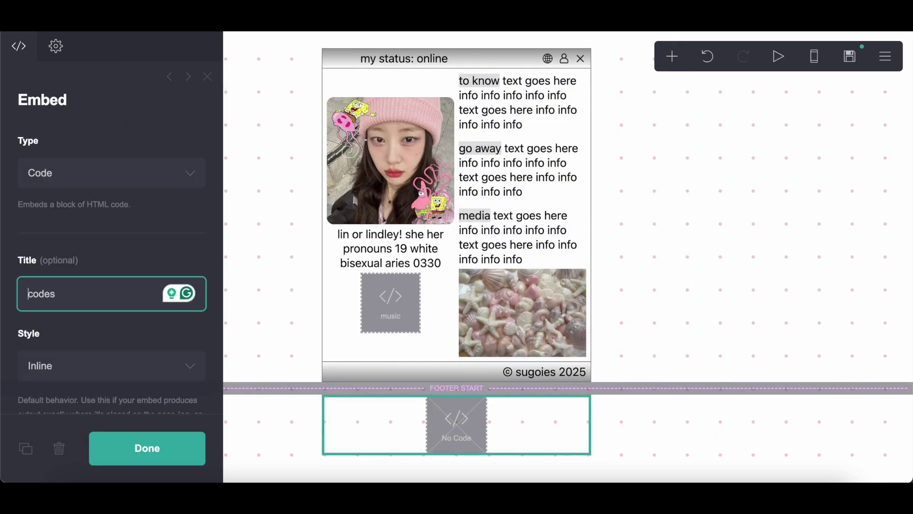
# Copy the whole stylesheet code block from the Pastebin tab.
pyautogui.hotkey('ctrl', 'Tab')
pyautogui.moveTo(76, 136); pyautogui.dragTo(347, 114)
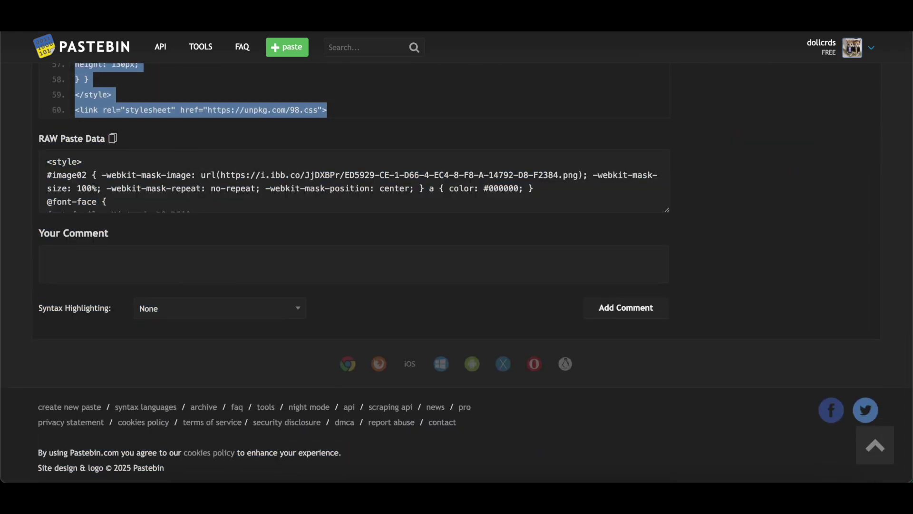
pyautogui.hotkey('ctrl', 'Tab')
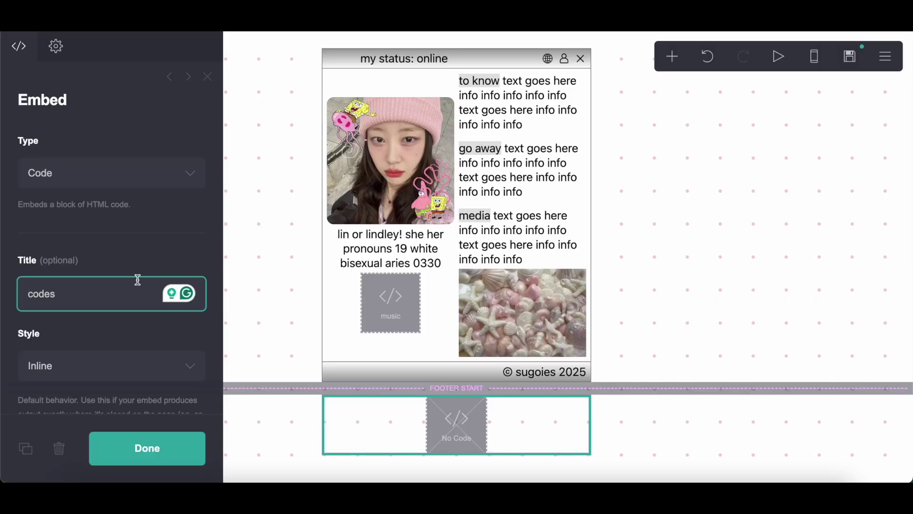
# Paste the copied stylesheet into the codes embed's Code field.
pyautogui.scroll(-5, 138, 280)
pyautogui.click(118, 245)
pyautogui.hotkey('ctrl', 'v')
# Scroll through the pasted CSS, highlighting the #text02 background colour rule.
pyautogui.scroll(-2, 118, 246)
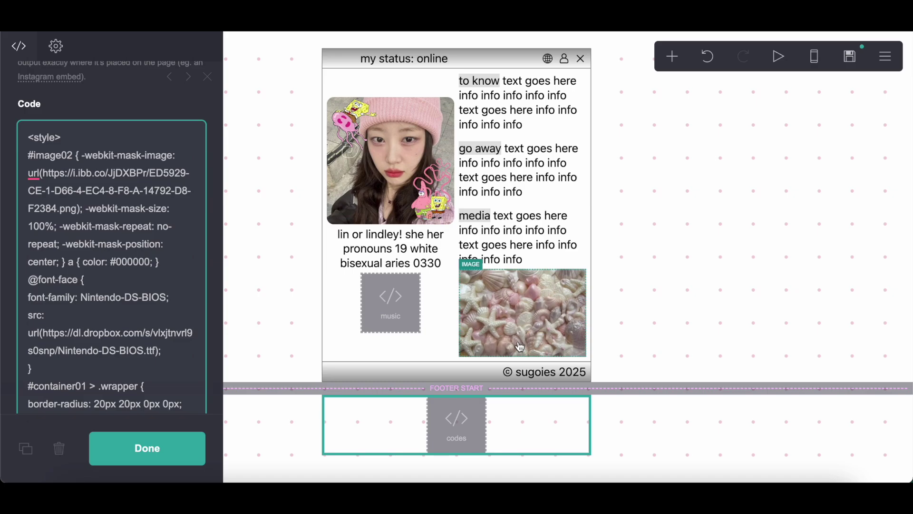
pyautogui.scroll(-1, 160, 316)
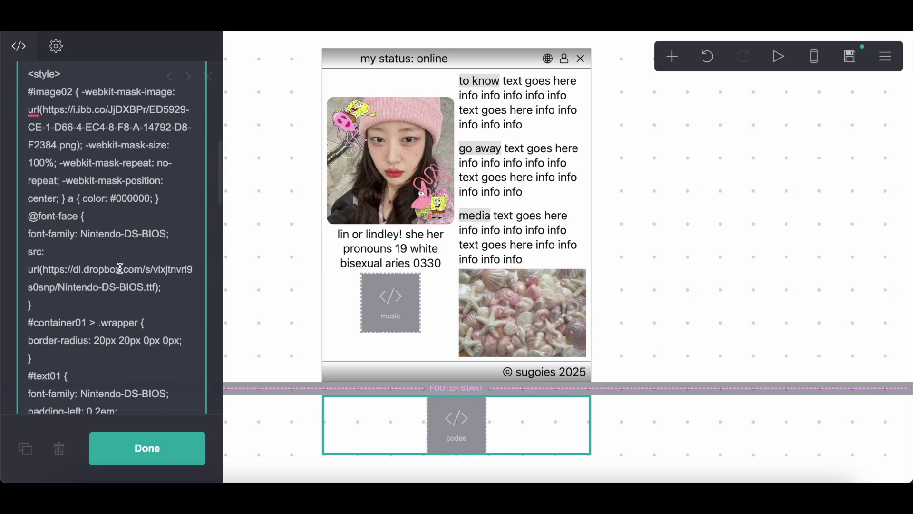
pyautogui.scroll(-2, 114, 298)
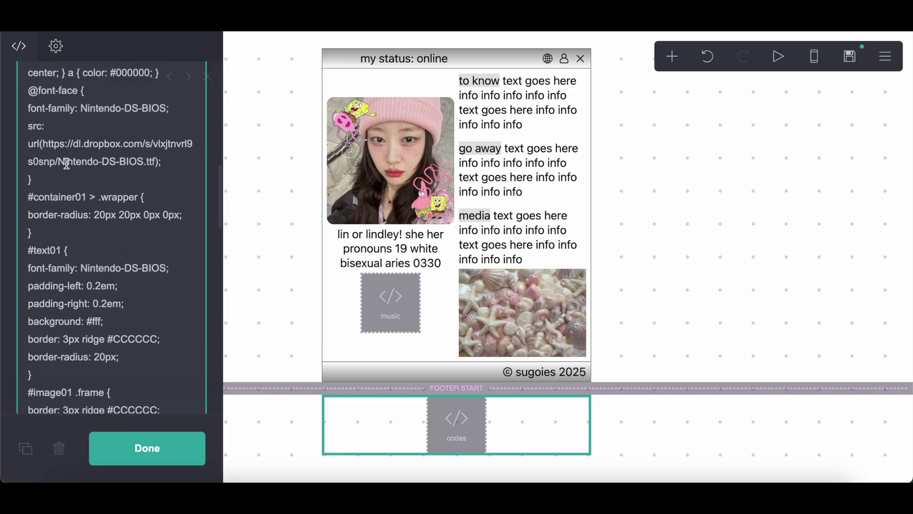
pyautogui.scroll(-2, 84, 281)
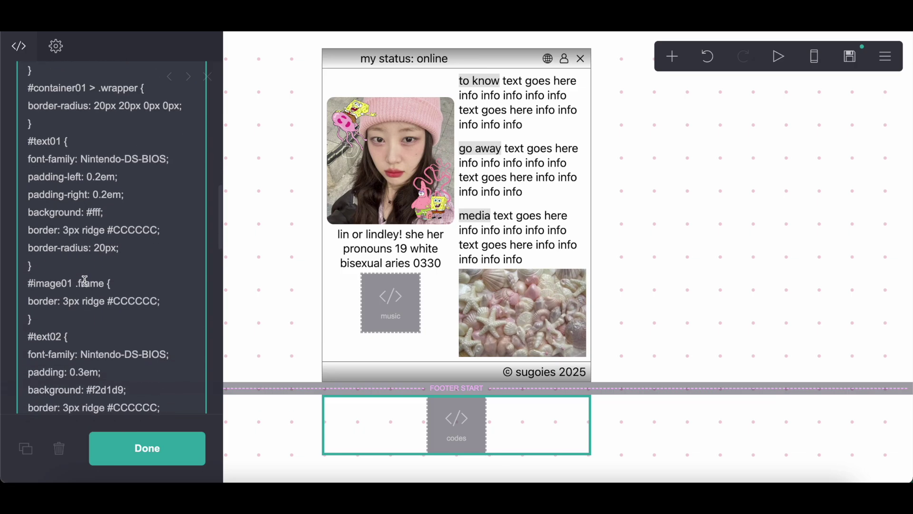
pyautogui.scroll(-4, 84, 281)
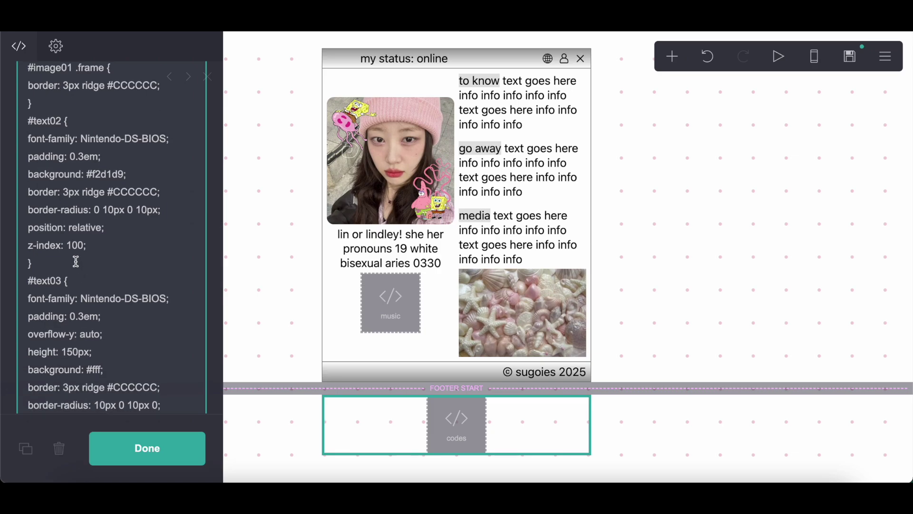
pyautogui.moveTo(19, 171); pyautogui.dragTo(185, 166)
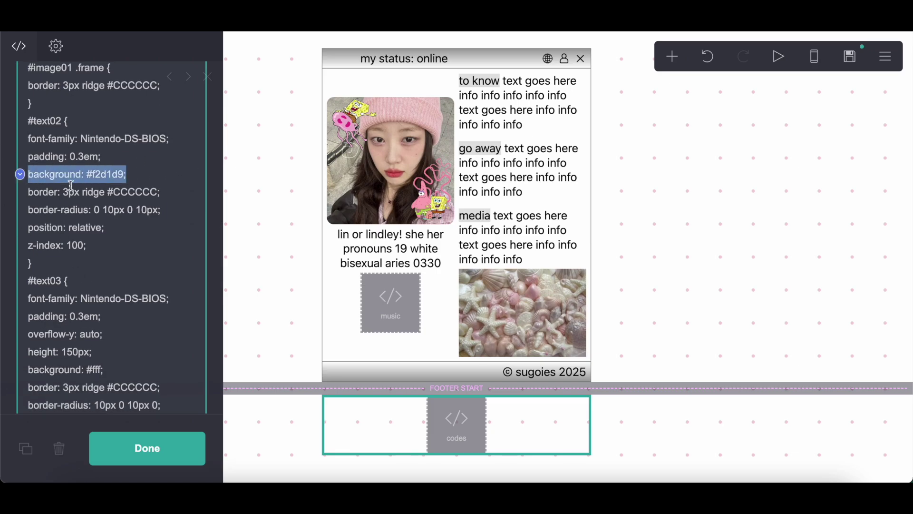
pyautogui.scroll(-5, 71, 185)
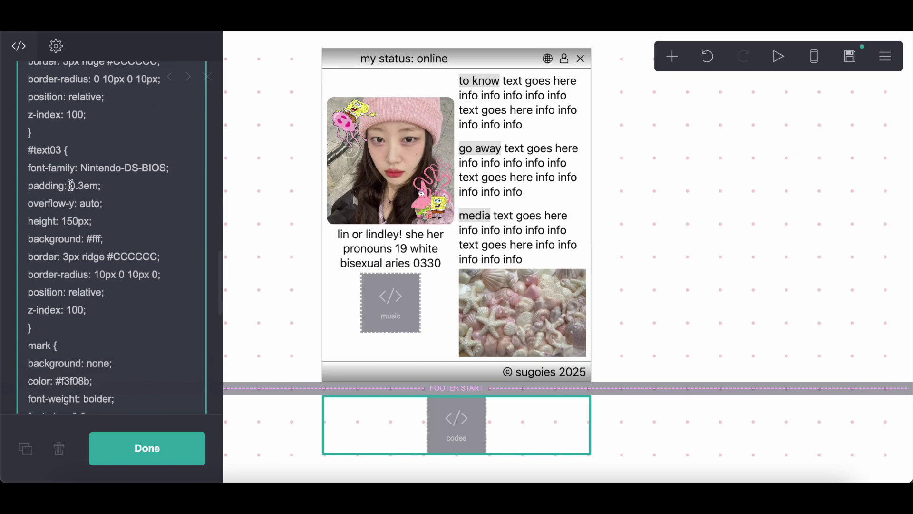
pyautogui.scroll(-2, 70, 185)
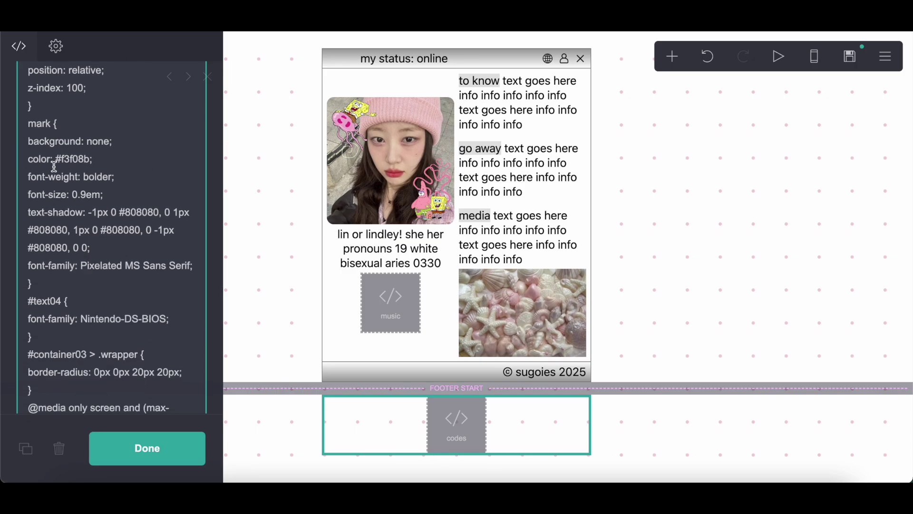
pyautogui.moveTo(29, 158); pyautogui.dragTo(141, 157)
pyautogui.click(140, 157)
pyautogui.scroll(-2, 142, 157)
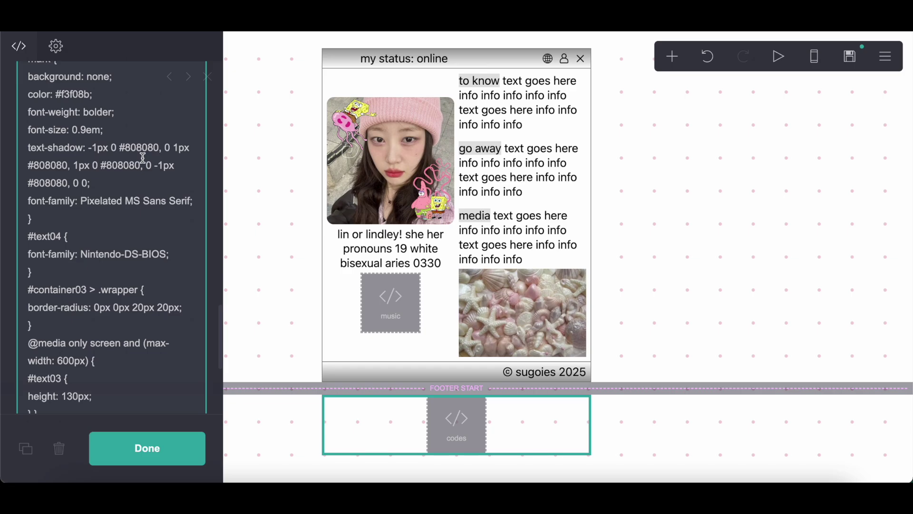
pyautogui.scroll(-1, 143, 158)
pyautogui.click(28, 247)
pyautogui.moveTo(29, 248); pyautogui.dragTo(52, 313)
pyautogui.click(51, 312)
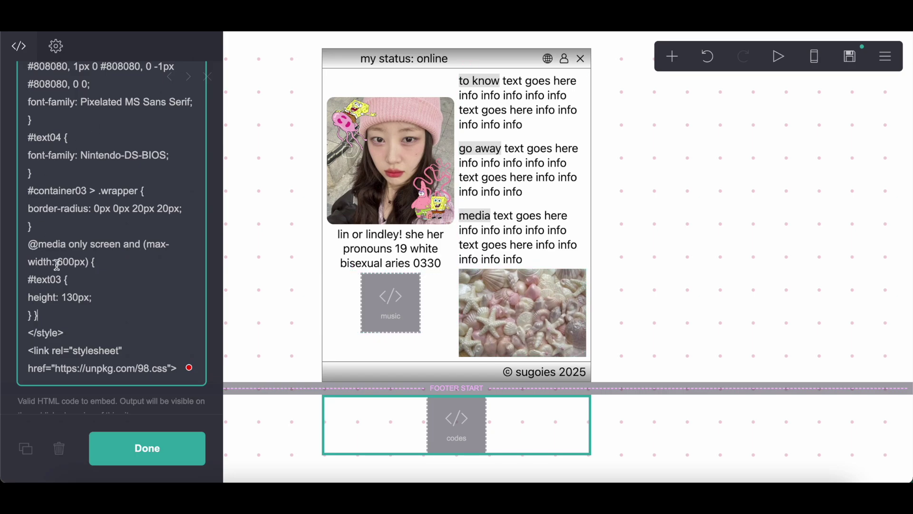
pyautogui.moveTo(23, 354); pyautogui.dragTo(190, 368)
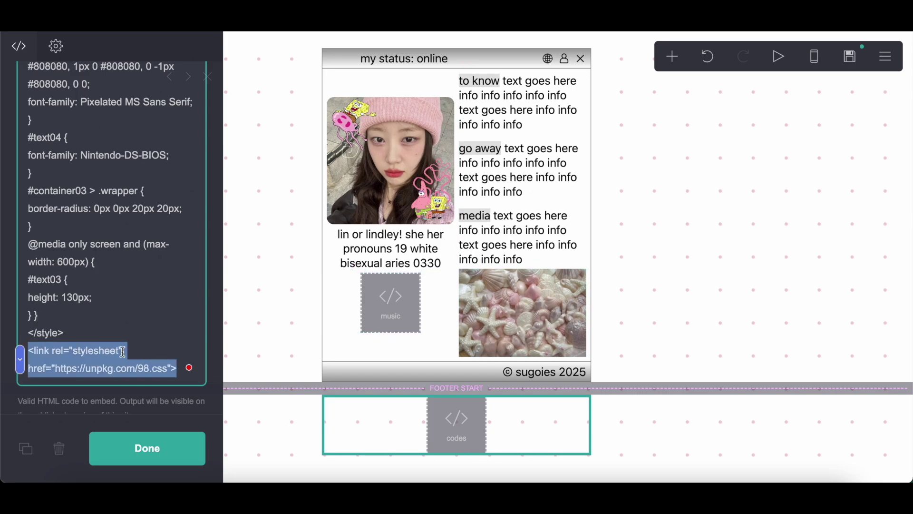
pyautogui.scroll(10, 150, 369)
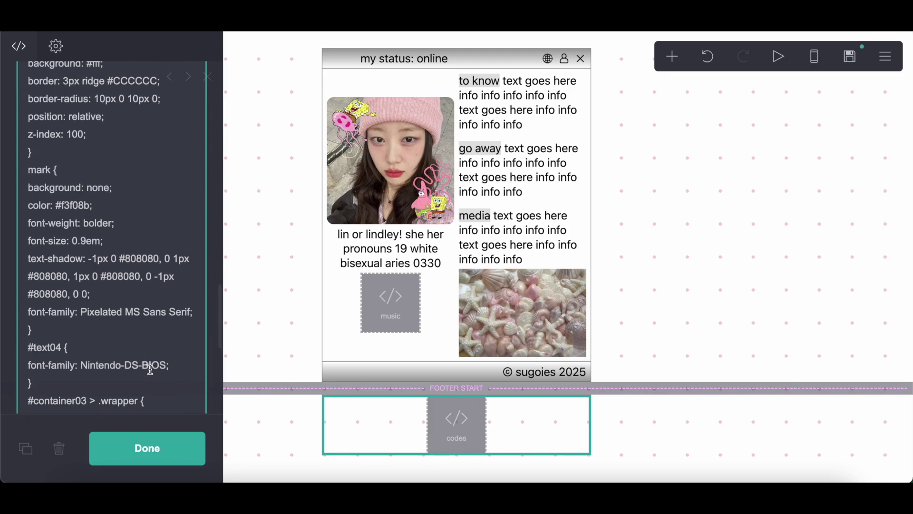
pyautogui.scroll(10, 150, 369)
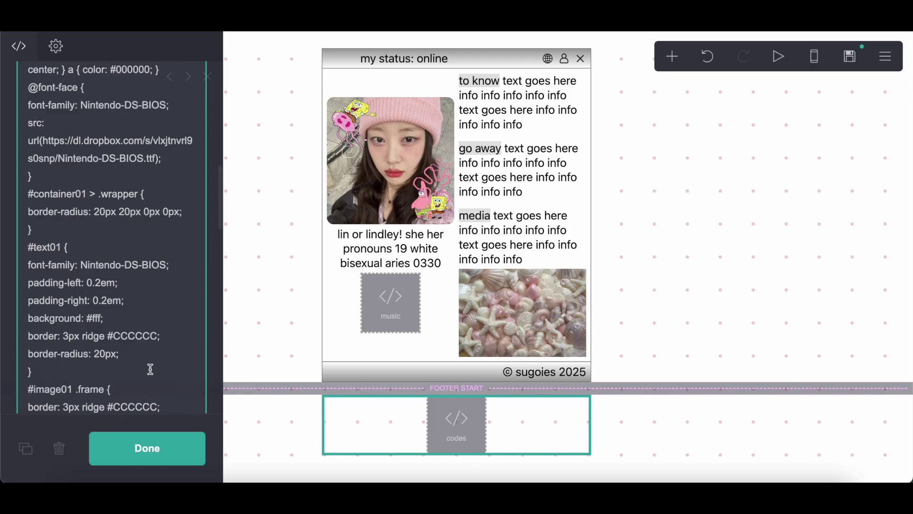
pyautogui.scroll(10, 151, 369)
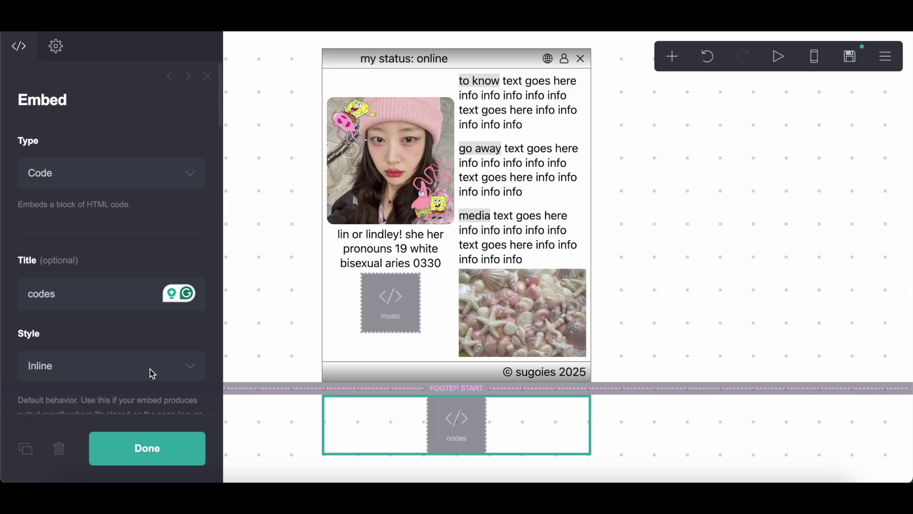
# Finish the embed and set the container's column width to 40%.
pyautogui.click(154, 450)
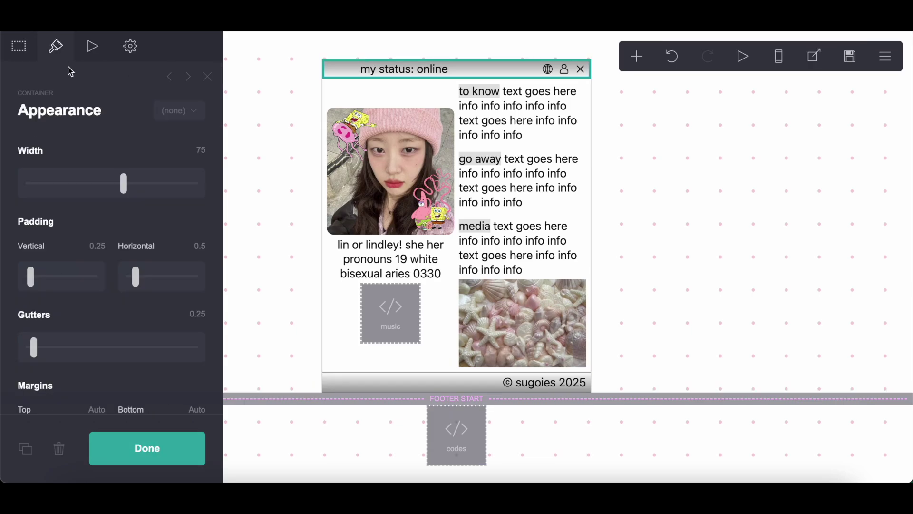
pyautogui.click(18, 46)
pyautogui.doubleClick(47, 341)
pyautogui.write('40')
pyautogui.press('Return')
# Publish the site changes from the main menu's Publish options.
pyautogui.click(882, 68)
pyautogui.click(826, 107)
pyautogui.click(114, 459)
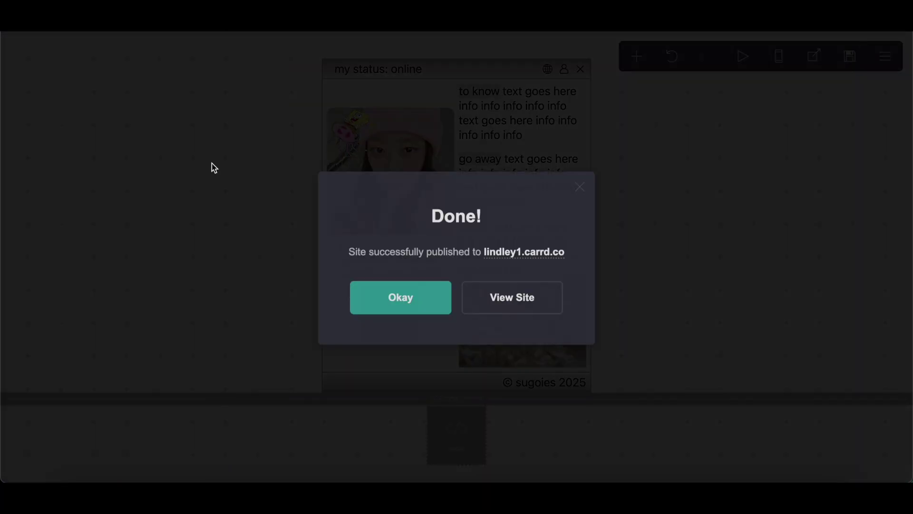
# View the live site, scroll the info text box, and play the MP3 song.
pyautogui.click(400, 305)
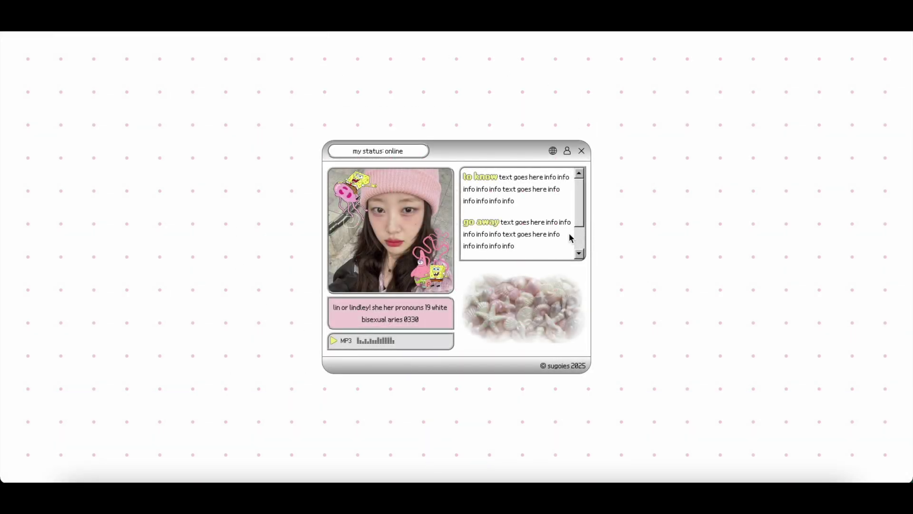
pyautogui.scroll(-2, 572, 238)
pyautogui.scroll(2, 573, 219)
pyautogui.click(334, 342)
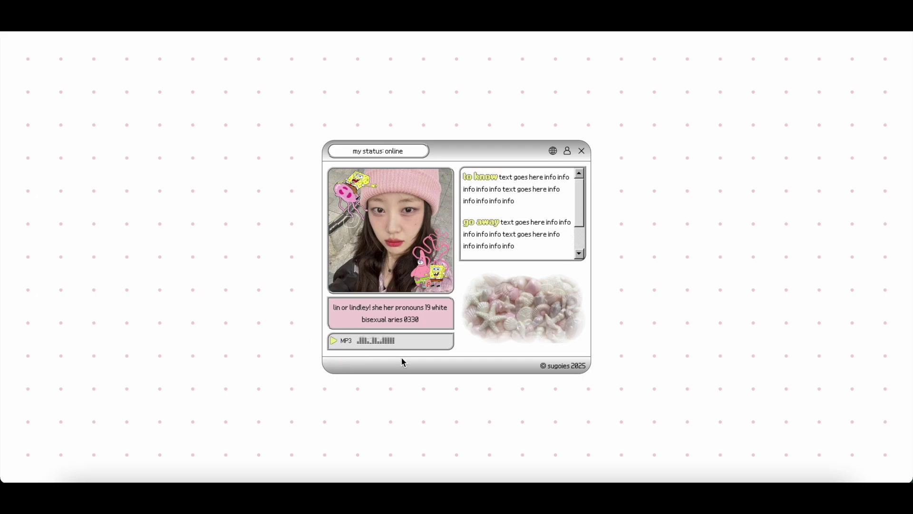